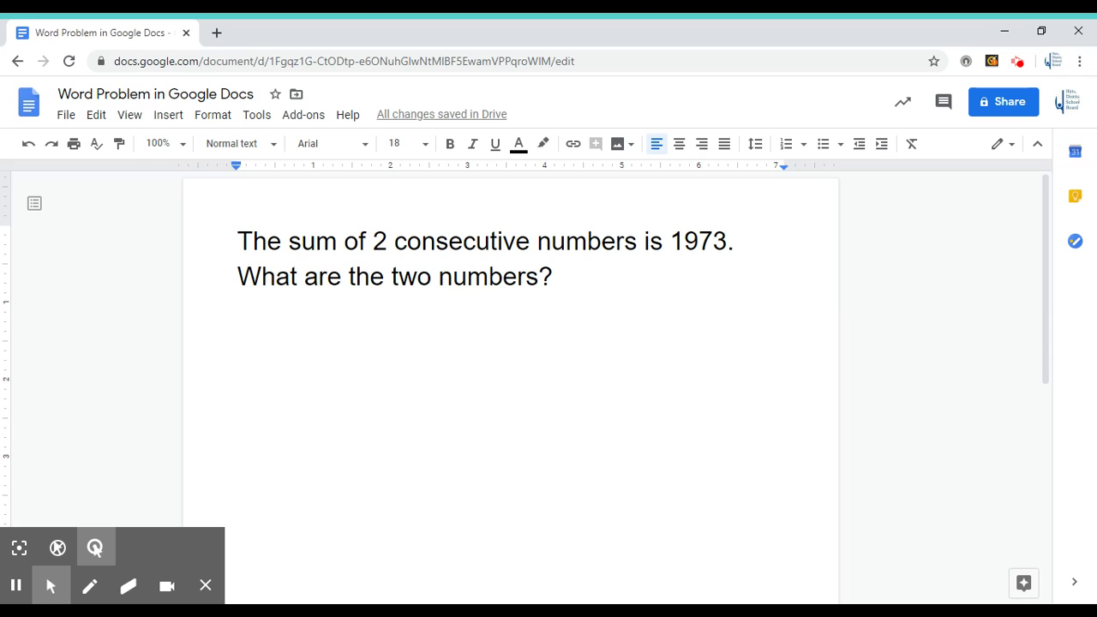
# Step: Highlight the word "sum" and the number "1973" in the problem statement in cyan
pyautogui.doubleClick(312, 241)
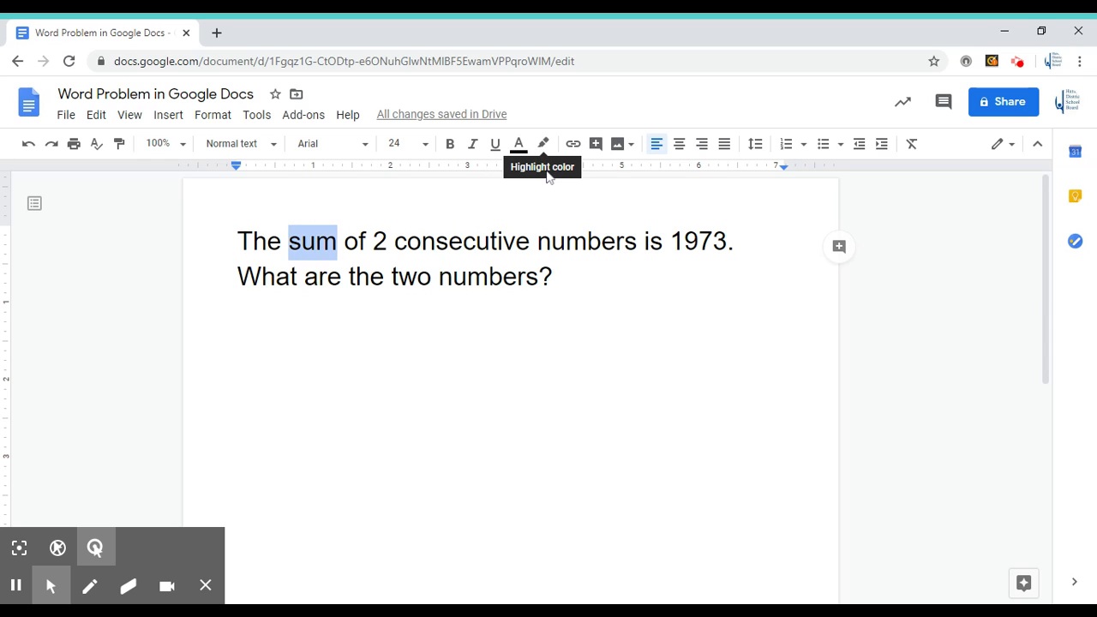
pyautogui.click(543, 144)
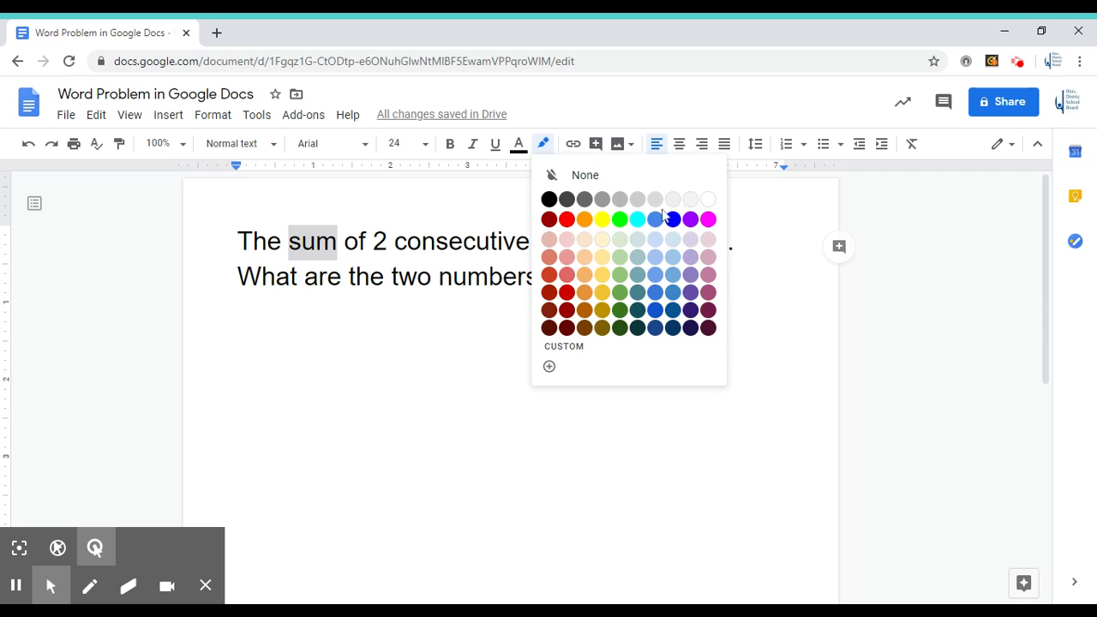
pyautogui.click(634, 219)
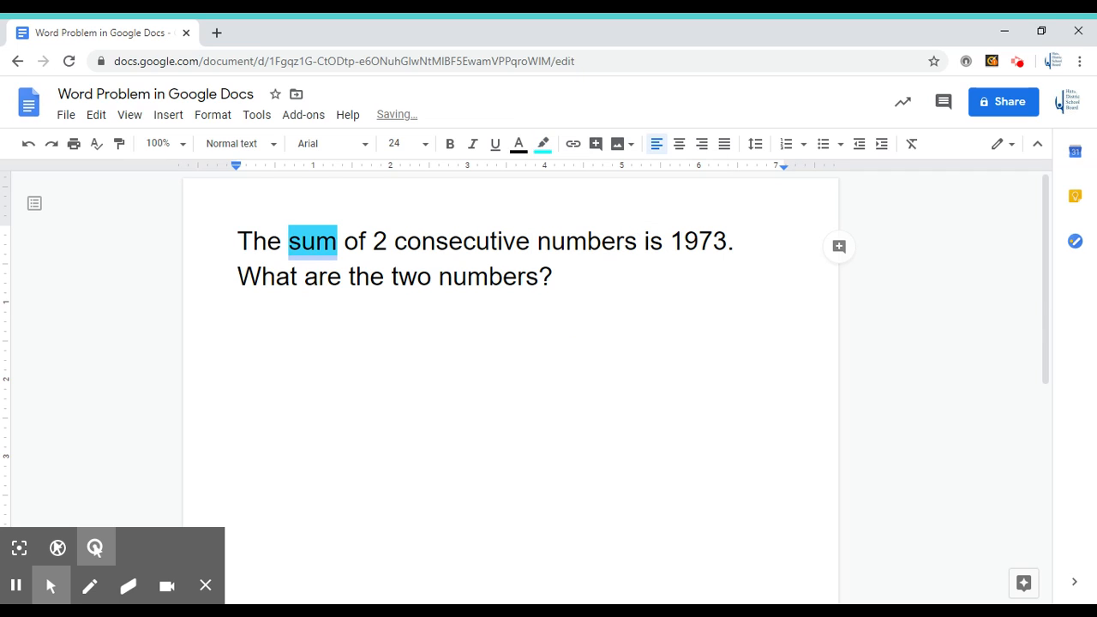
pyautogui.moveTo(670, 241); pyautogui.dragTo(727, 241)
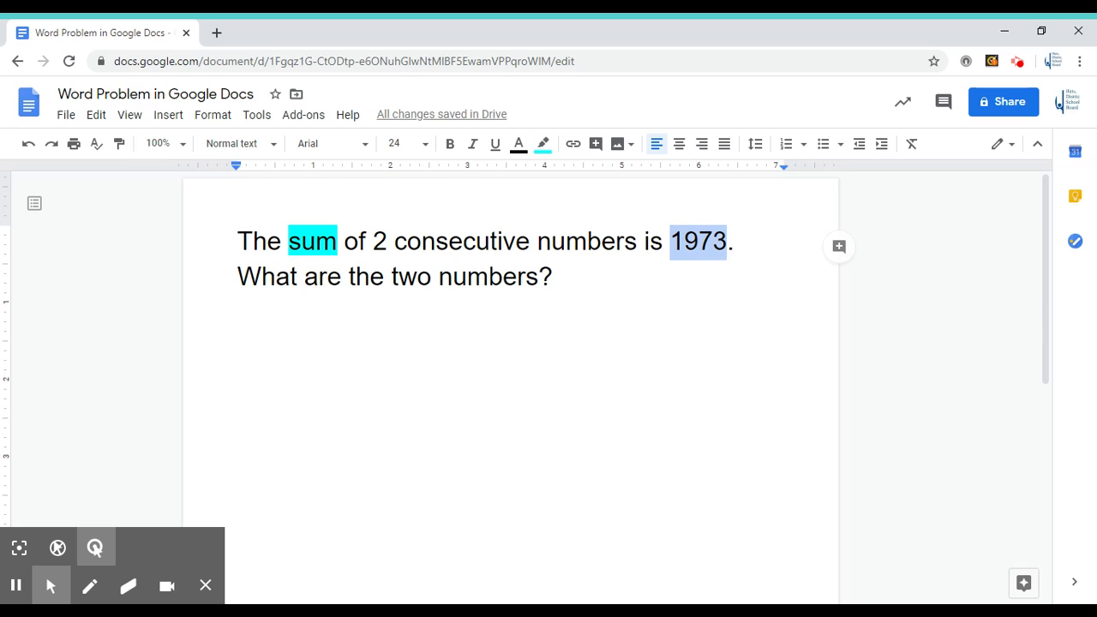
pyautogui.click(544, 144)
pyautogui.click(638, 219)
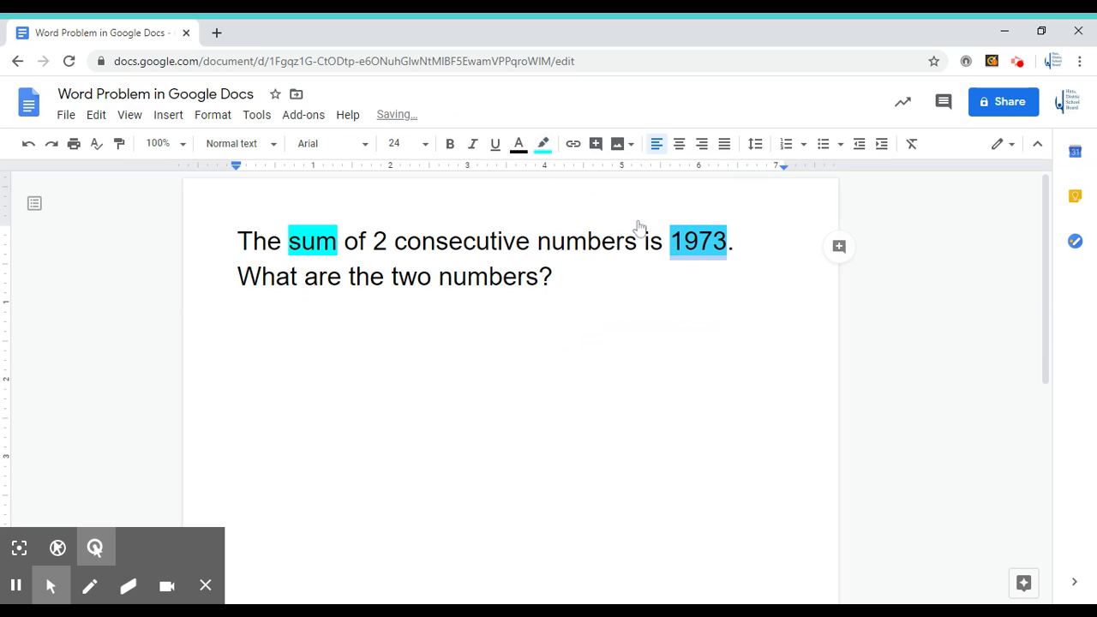
pyautogui.click(239, 334)
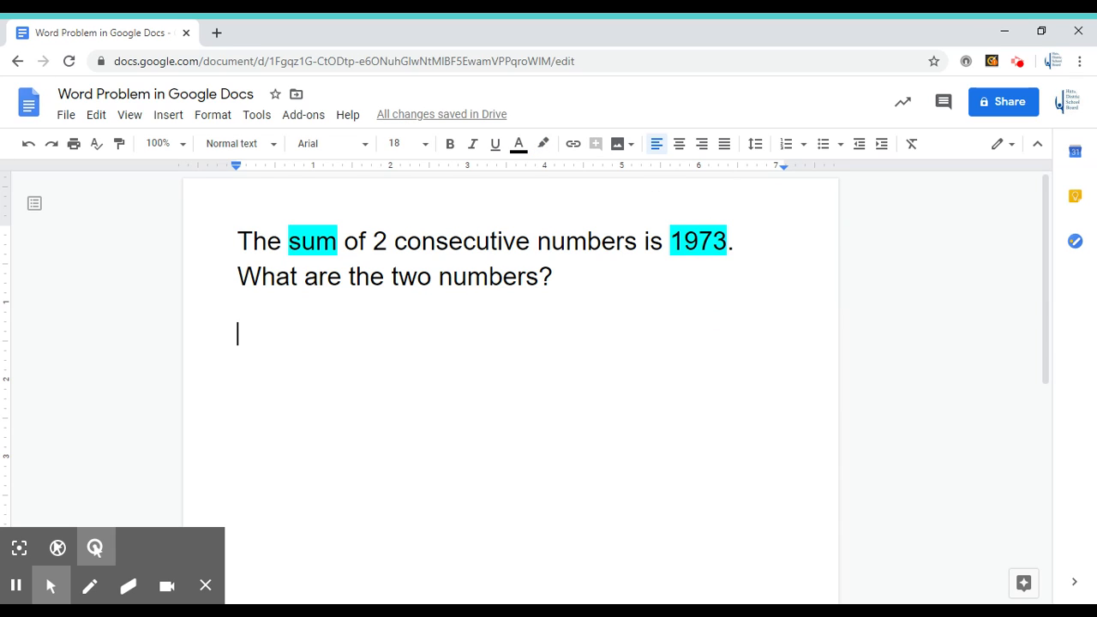
# Step: Highlight the phrase "2 consecutive numbers" in the problem statement in yellow
pyautogui.moveTo(374, 241); pyautogui.dragTo(638, 241)
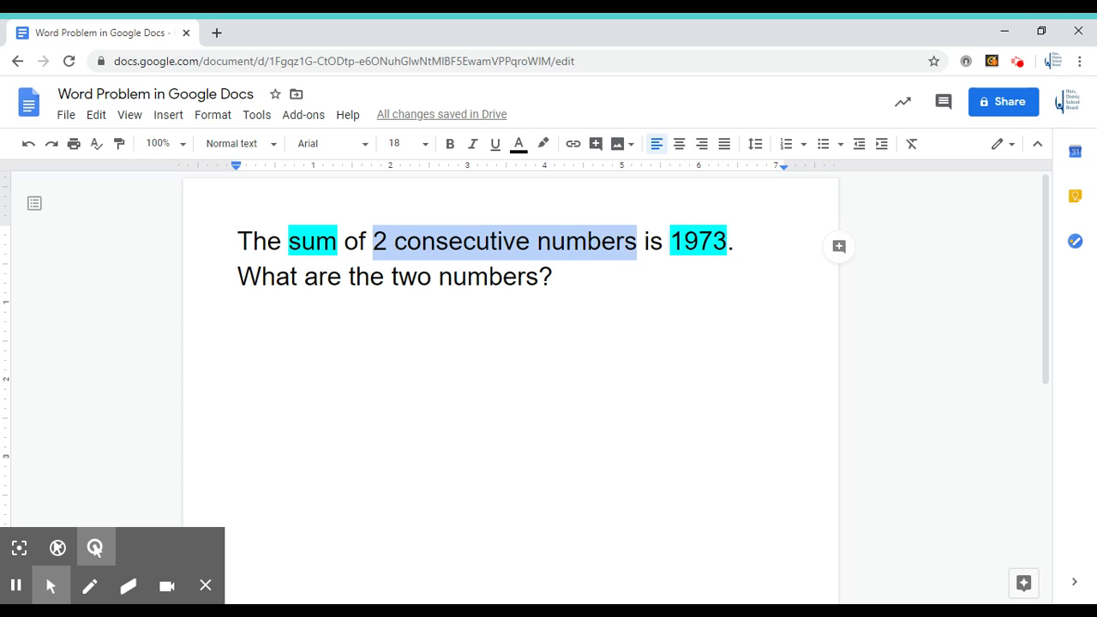
pyautogui.click(542, 144)
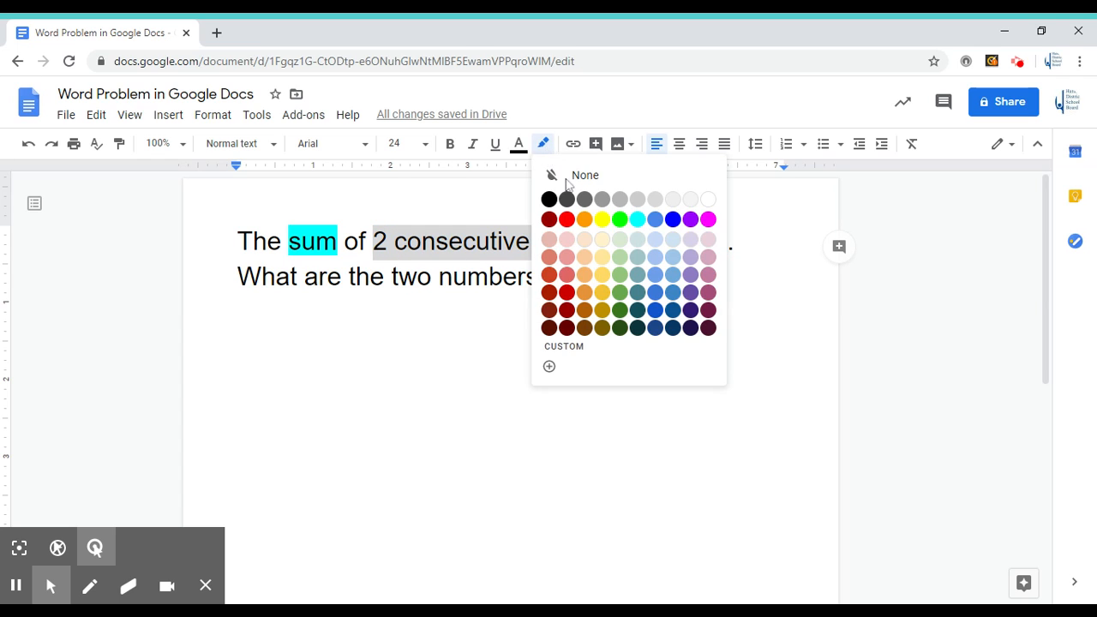
pyautogui.click(603, 222)
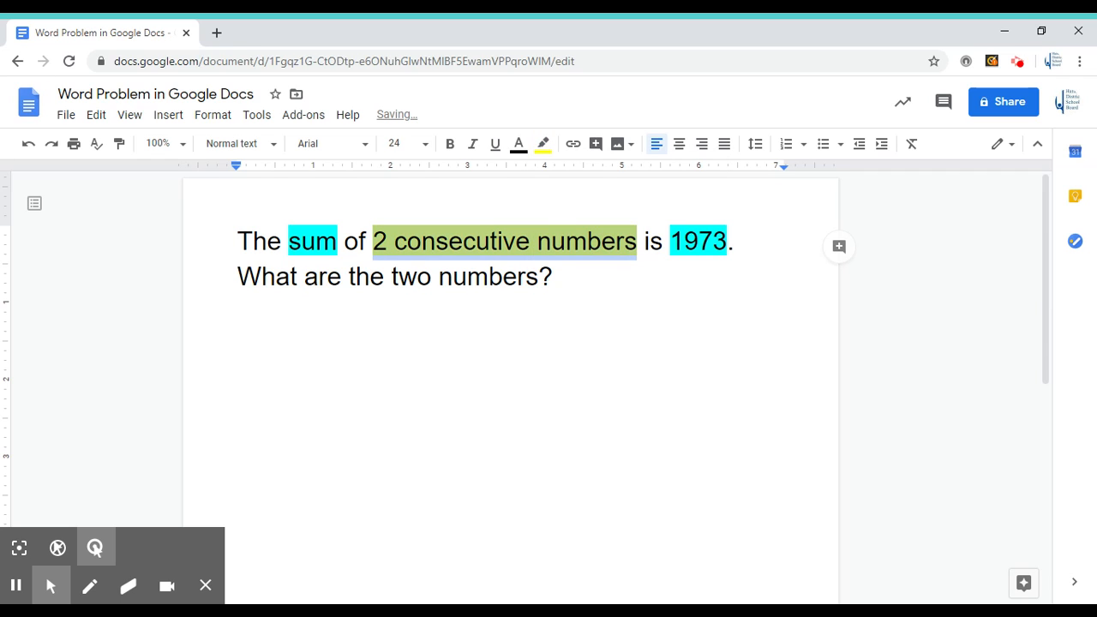
# Step: Below the problem, write "Let be the first number" and "Let be the second number" on separate lines, leaving the variables out
pyautogui.click(239, 334)
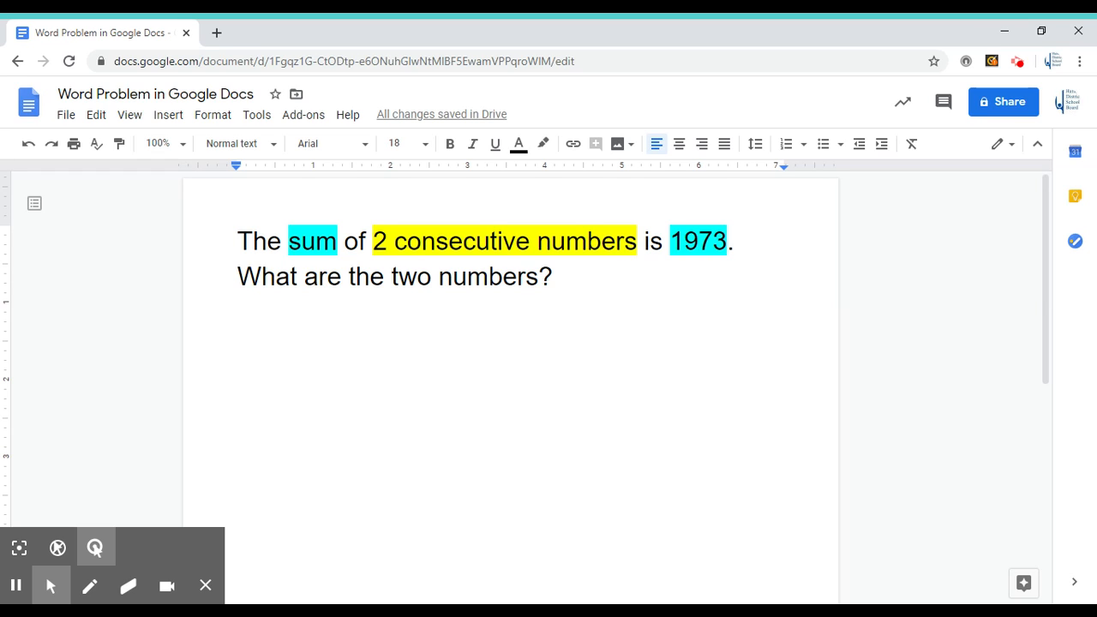
pyautogui.write('Lewt')
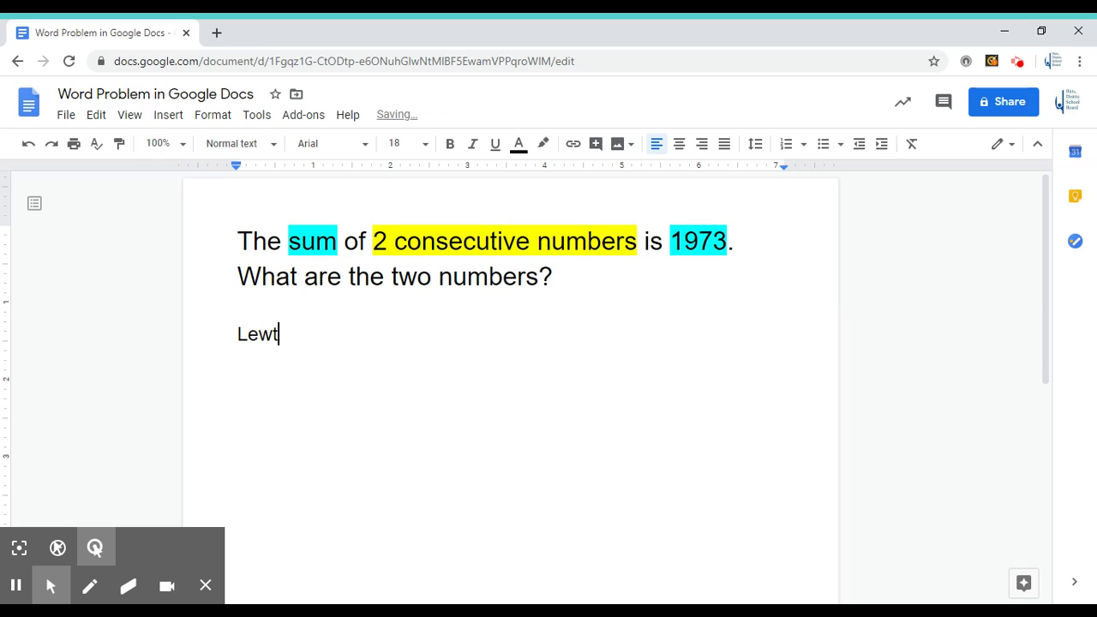
pyautogui.press('BackSpace')
pyautogui.press('BackSpace')
pyautogui.write('t  be the ')
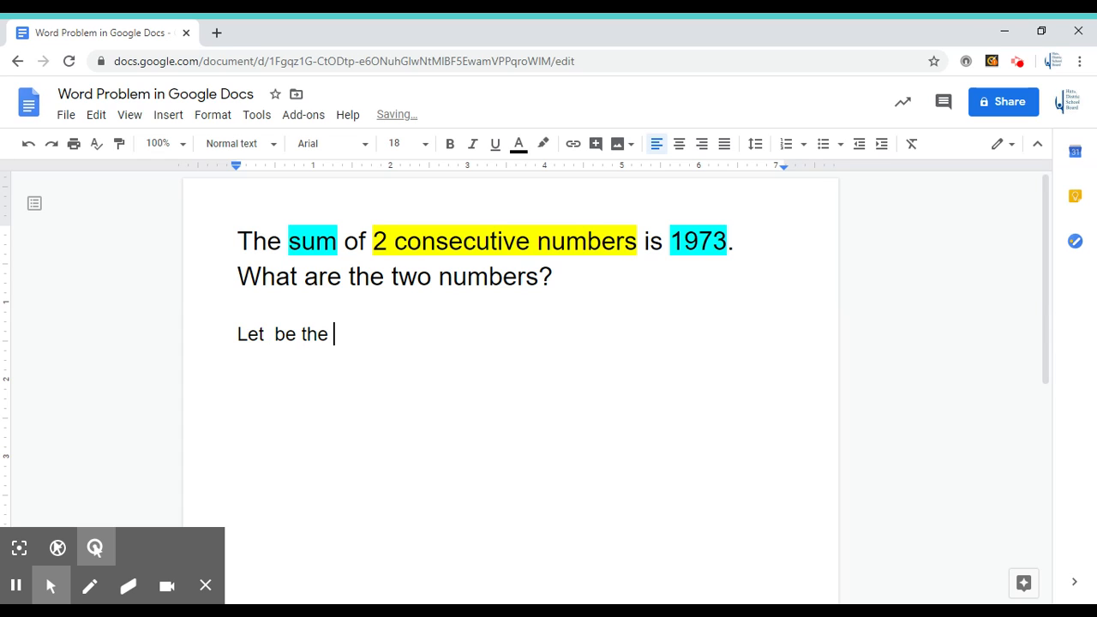
pyautogui.write('first number')
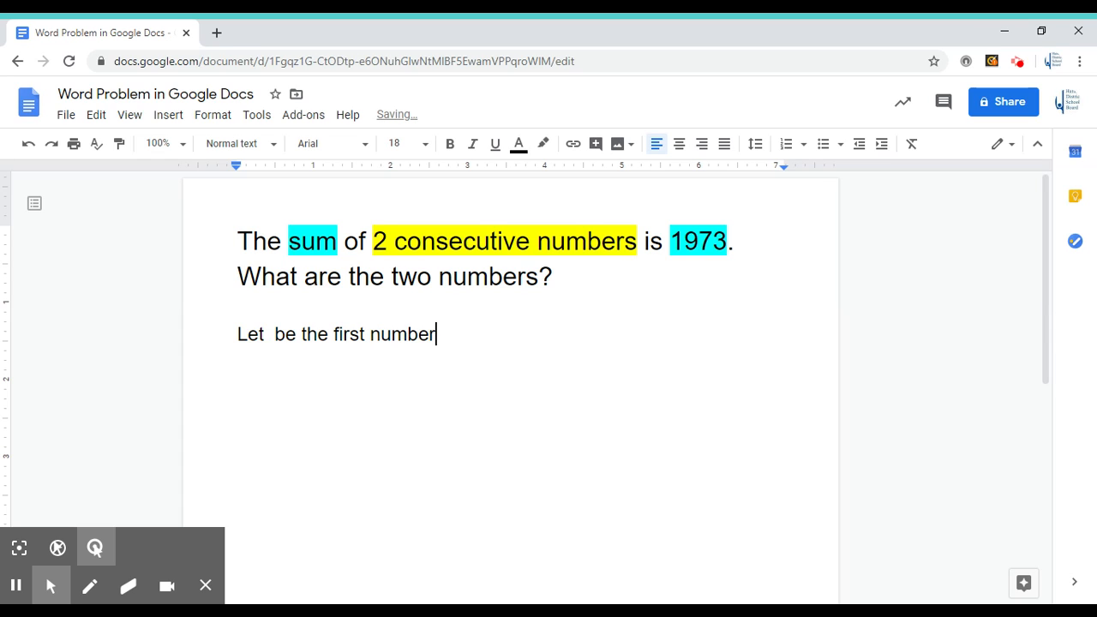
pyautogui.press('Return')
pyautogui.write('Let be th')
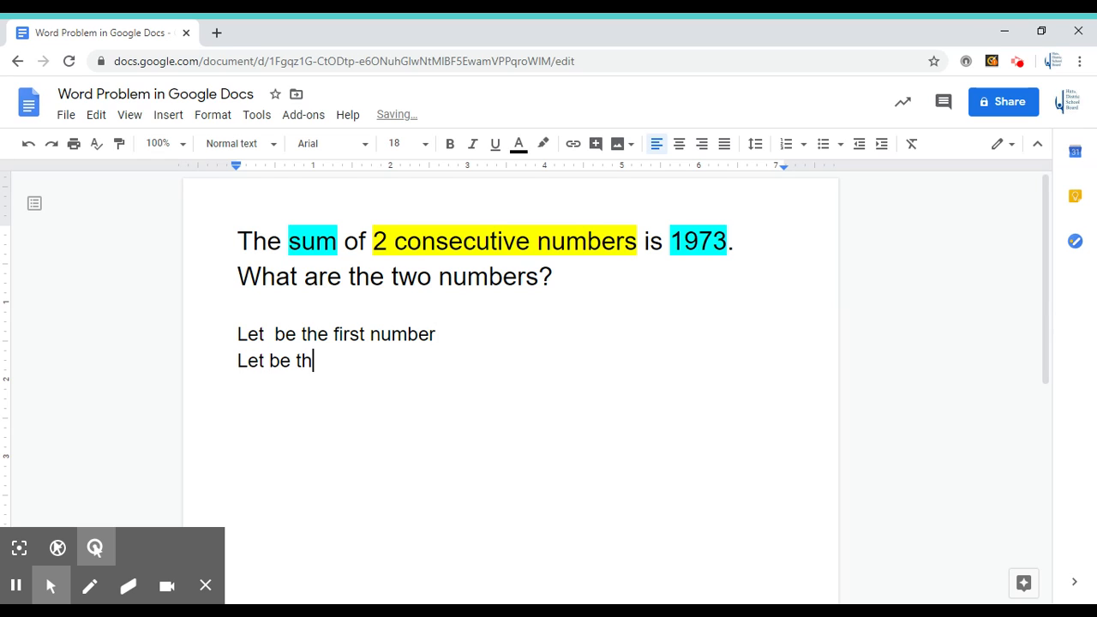
pyautogui.write('e second n')
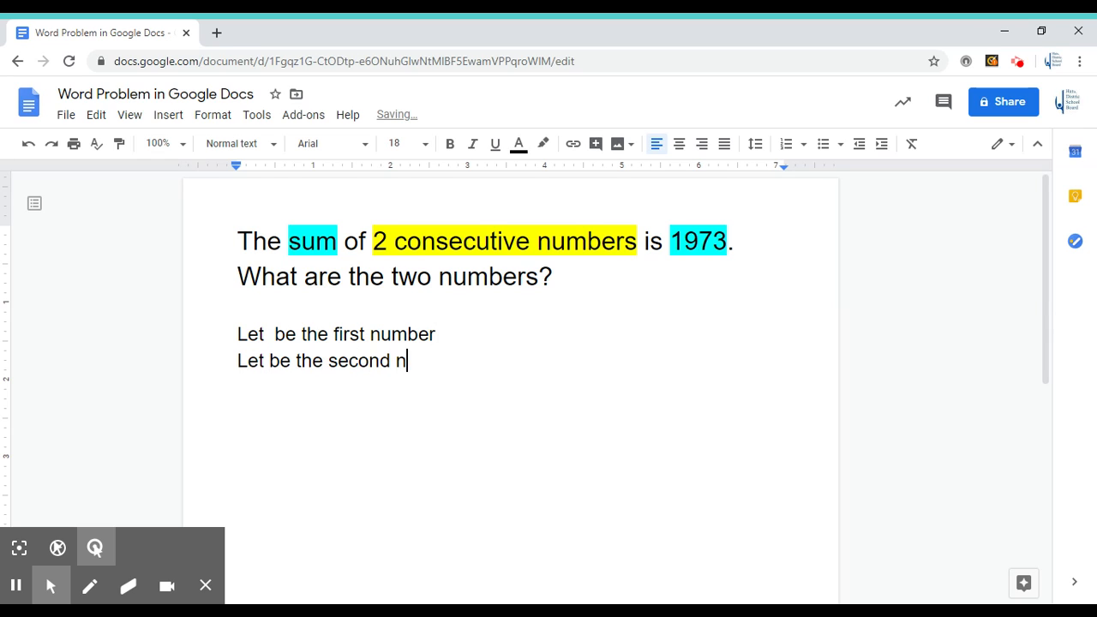
pyautogui.write('umber')
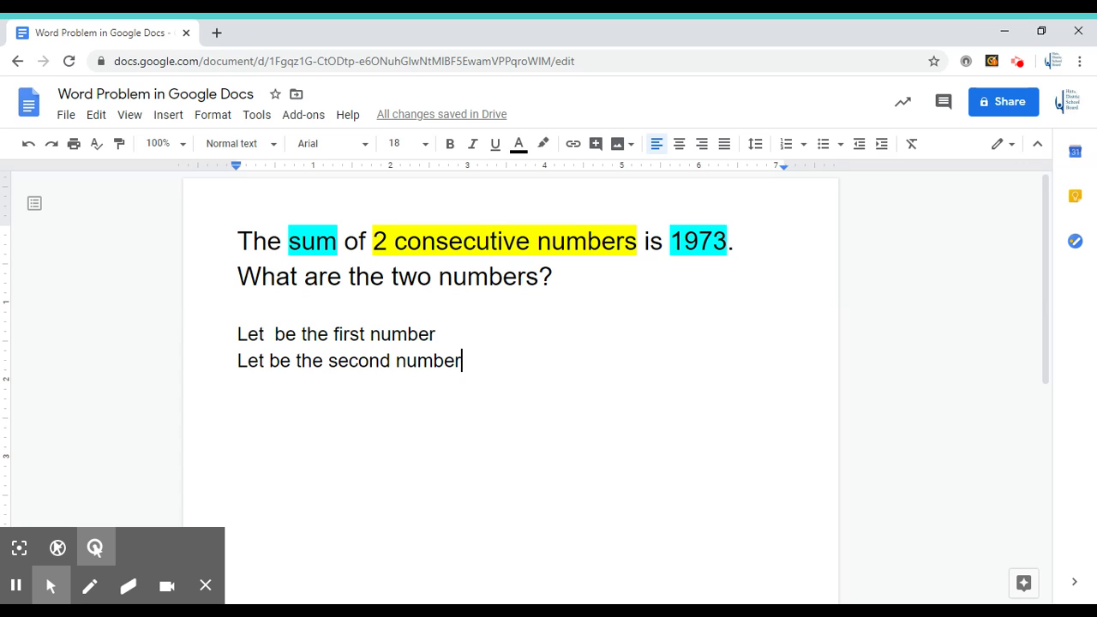
# Step: Insert "x" after "Let" in the first number's statement and "x + 1" after "Let" in the second number's
pyautogui.click(270, 334)
pyautogui.write('x')
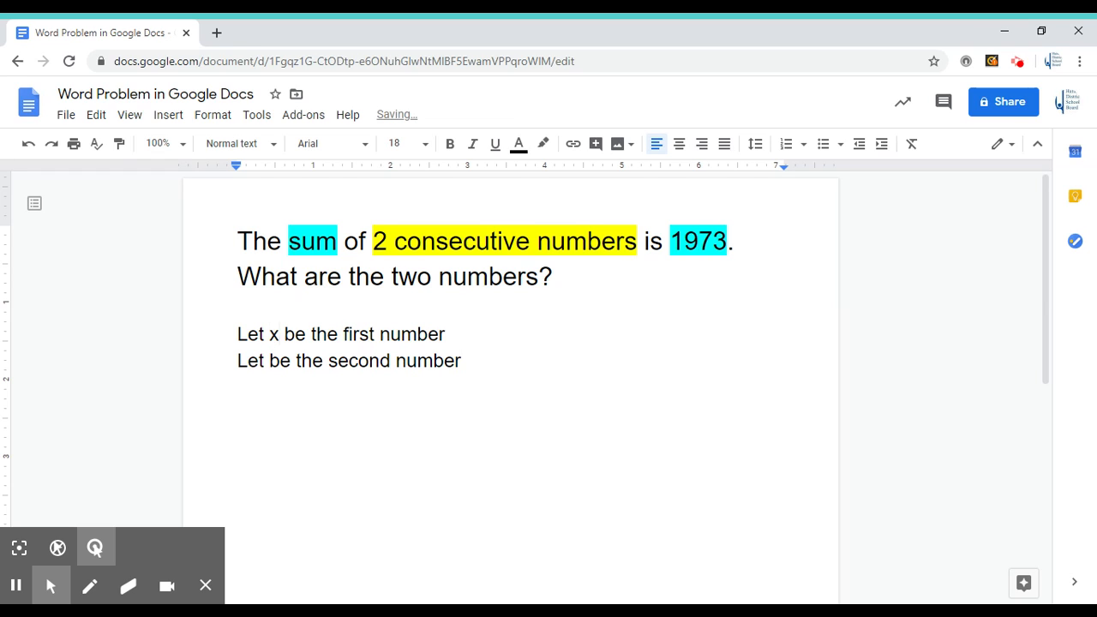
pyautogui.click(265, 361)
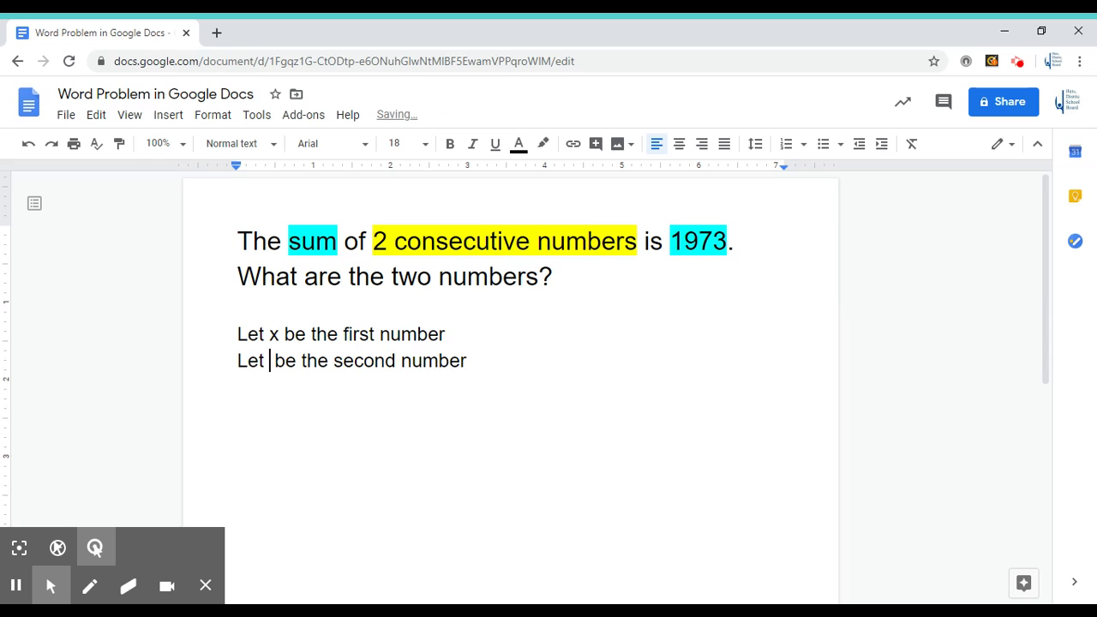
pyautogui.write('x + 1')
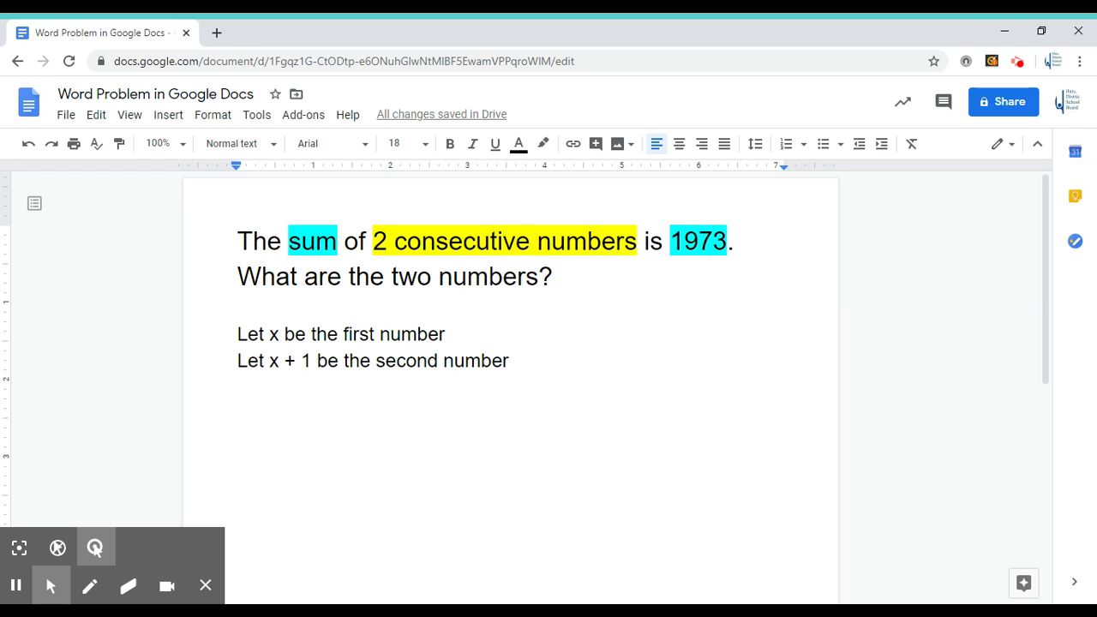
# Step: Make the expressions "x + 1" and "x" bold in the two "Let" statements
pyautogui.moveTo(269, 361); pyautogui.dragTo(312, 361)
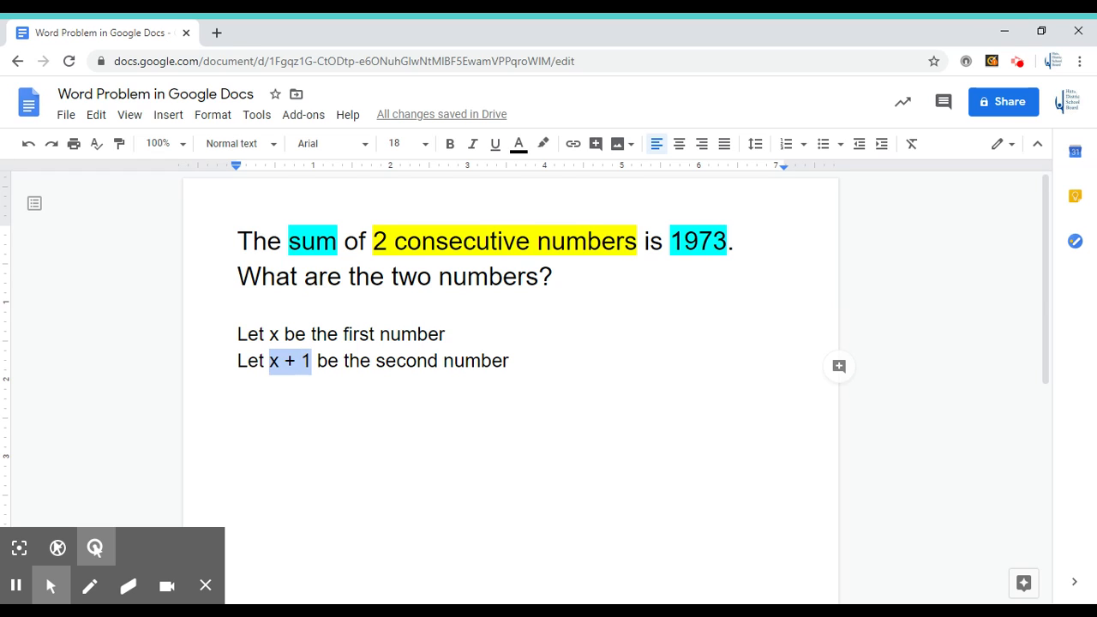
pyautogui.click(450, 144)
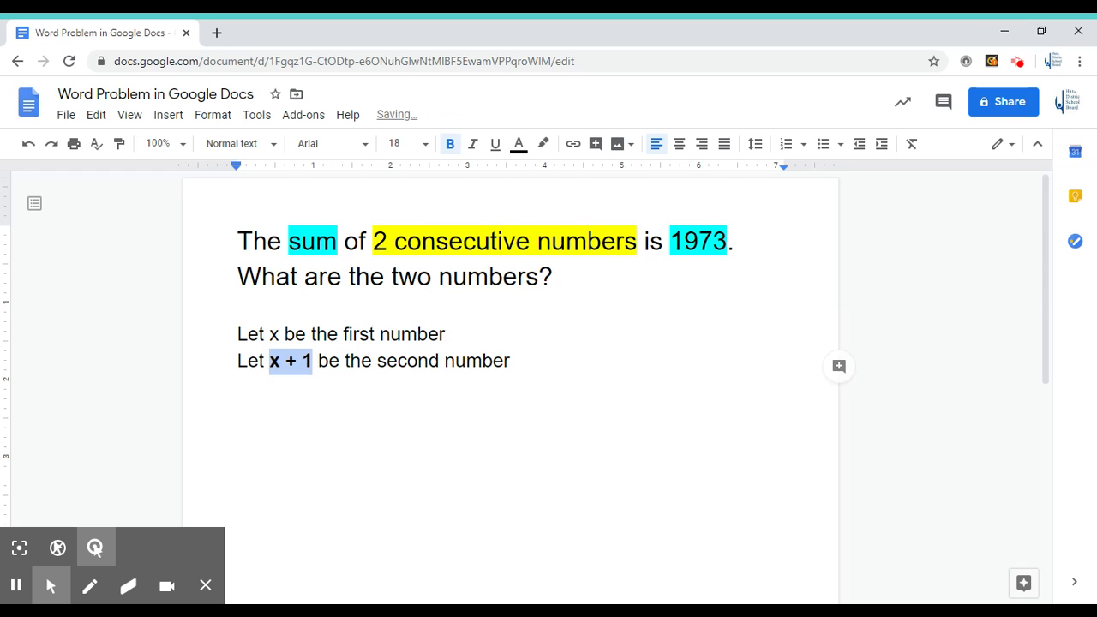
pyautogui.moveTo(269, 334); pyautogui.dragTo(279, 334)
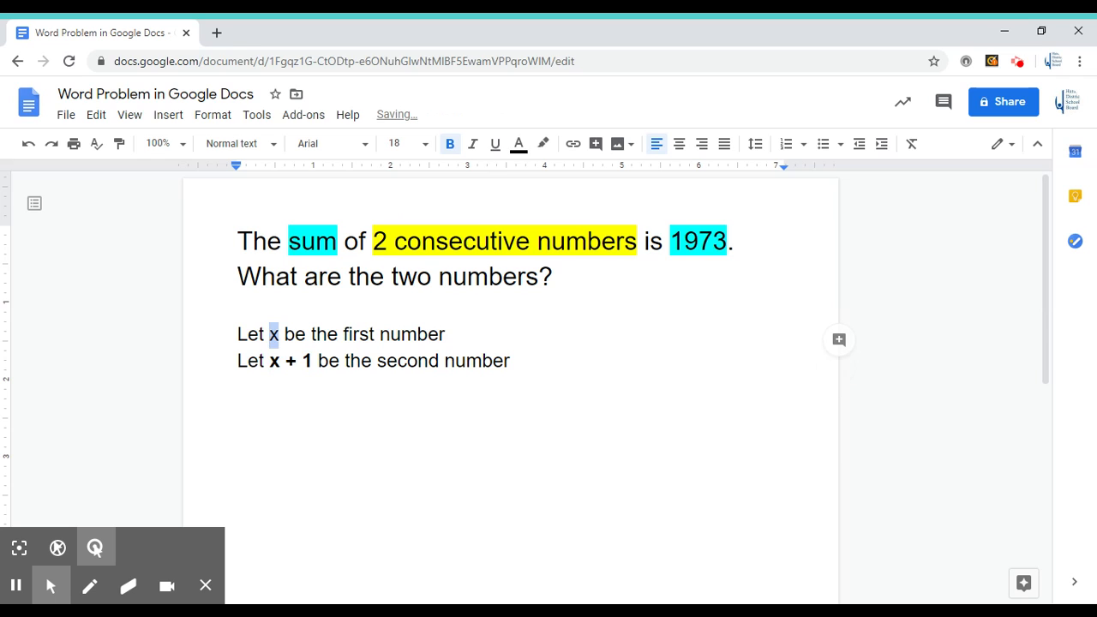
pyautogui.click(450, 150)
pyautogui.click(238, 387)
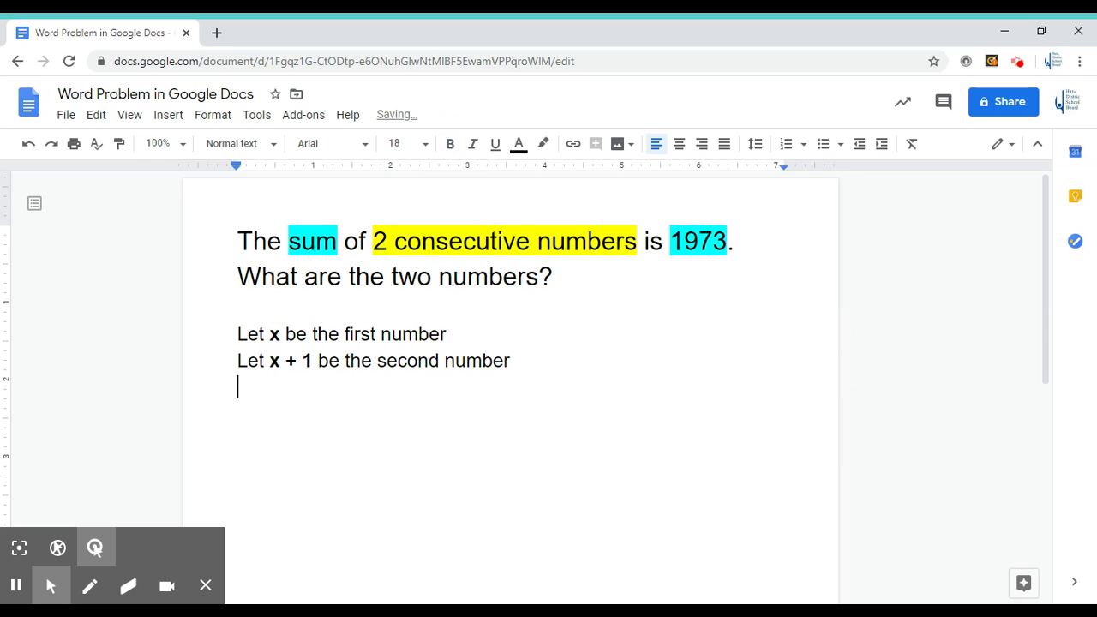
# Step: Leave a blank line below the "Let" statements and write "1st + 2nd = 1973"
pyautogui.click(512, 361)
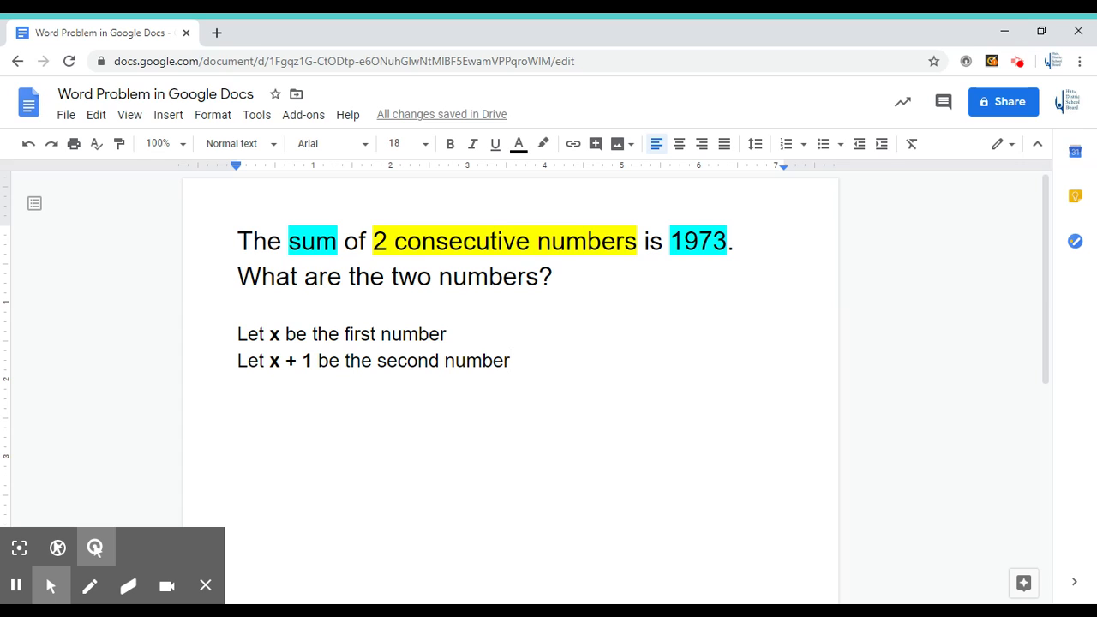
pyautogui.press('Return')
pyautogui.press('Return')
pyautogui.press('Return')
pyautogui.press('BackSpace')
pyautogui.write('1st + ')
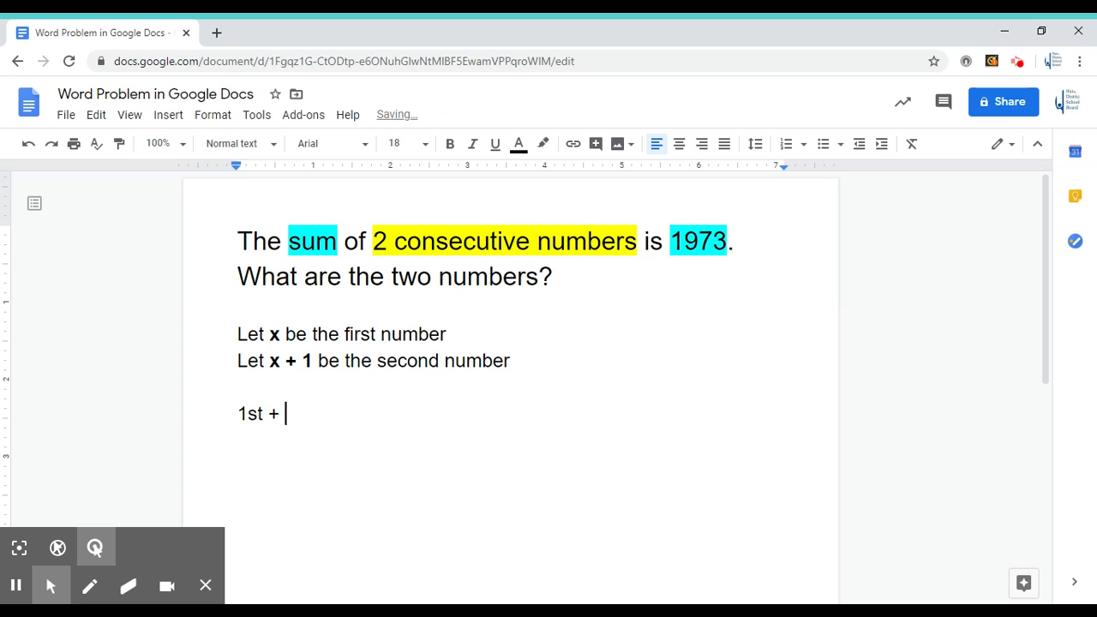
pyautogui.write('2nd = 197')
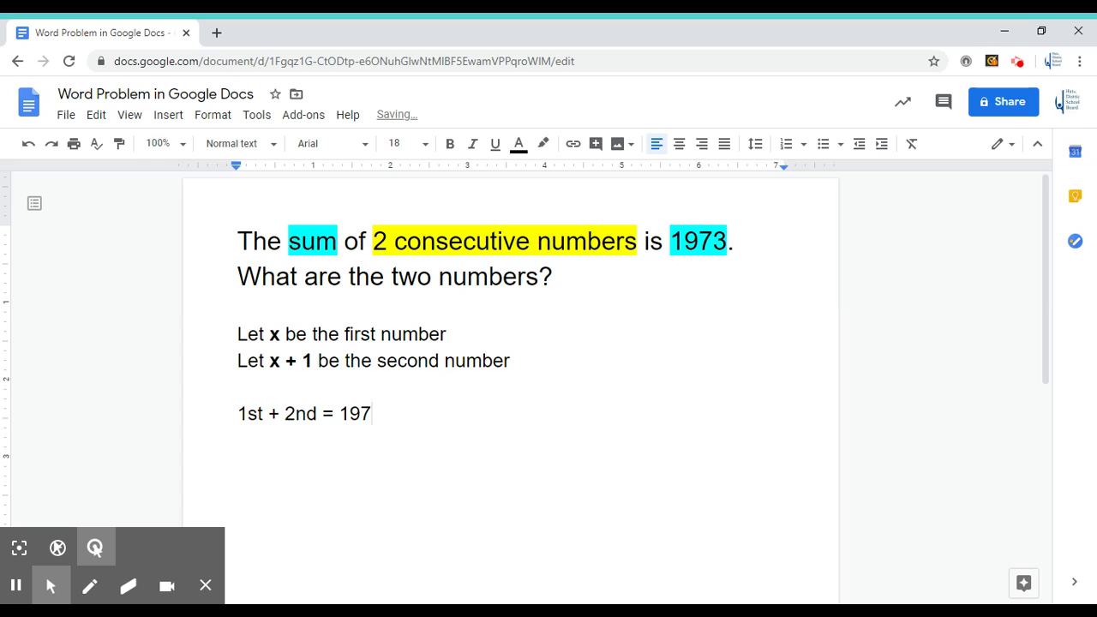
pyautogui.write('3')
# Step: Write the equation "x + x + 1 = 1973" on the line below "1st + 2nd = 1973"
pyautogui.press('Return')
pyautogui.write('x + x + 1 = 1')
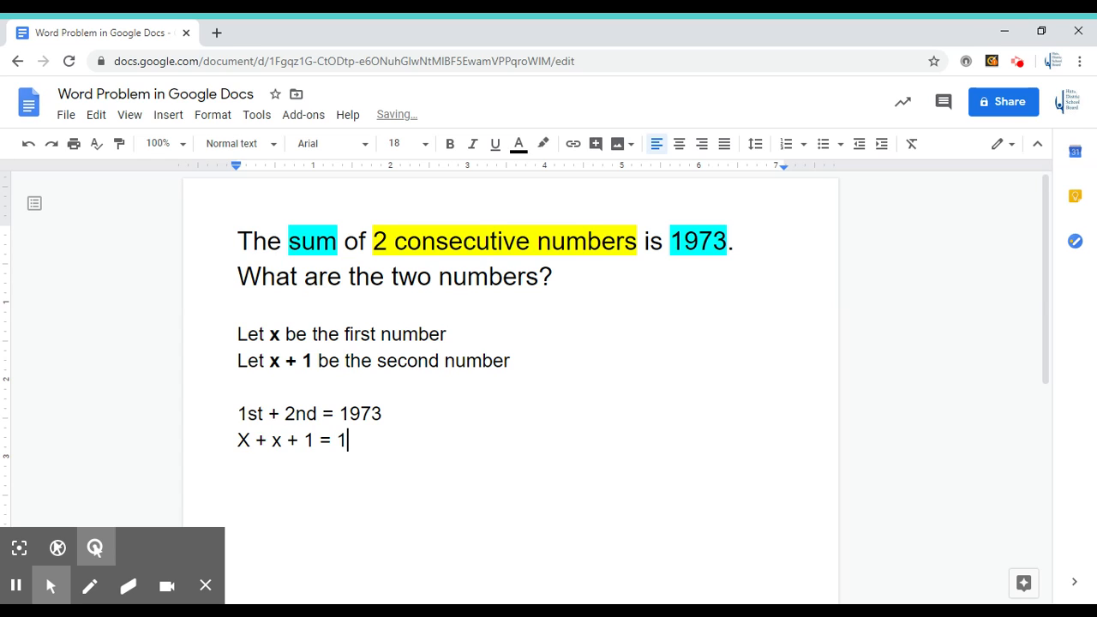
pyautogui.write('973')
# Step: Replace the capital "X" at the start of the equation with a lowercase "x"
pyautogui.press('Left')
pyautogui.press('Left')
pyautogui.press('Left')
pyautogui.press('Left')
pyautogui.press('Left')
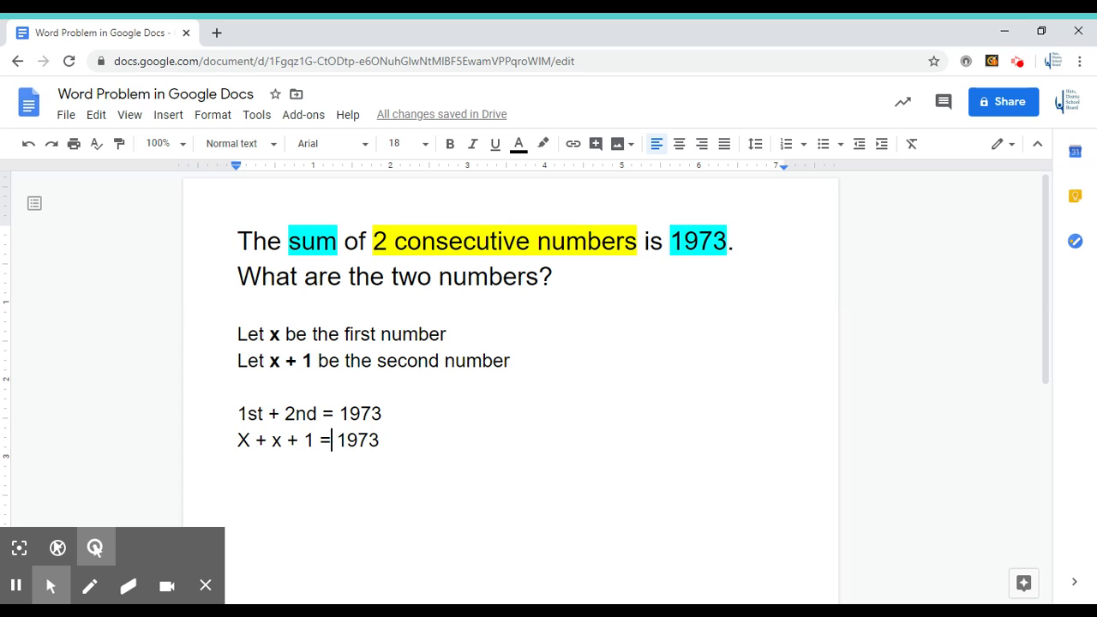
pyautogui.press('Left')
pyautogui.press('Left')
pyautogui.press('Left')
pyautogui.press('Left')
pyautogui.press('Left')
pyautogui.press('Left')
pyautogui.press('Left')
pyautogui.press('Left')
pyautogui.press('Left')
pyautogui.press('Left')
pyautogui.press('BackSpace')
pyautogui.write('x')
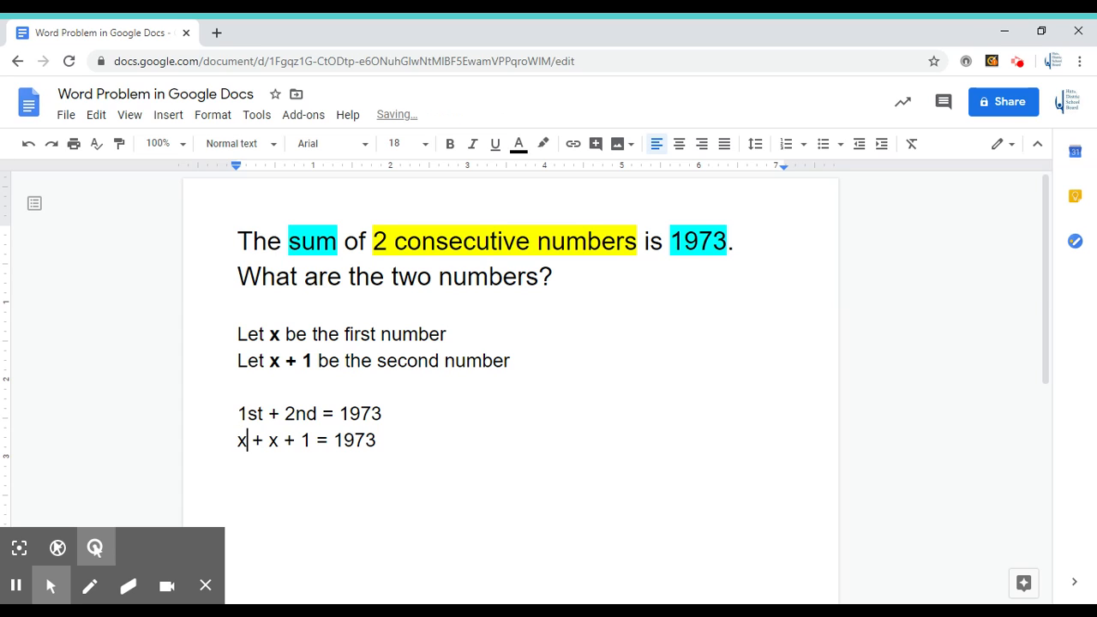
# Step: Write the simplified equation "2x + 1 = 1973" on a new line below "x + x + 1 = 1973"
pyautogui.press('Right')
pyautogui.press('Right')
pyautogui.press('Right')
pyautogui.press('Right')
pyautogui.press('Right')
pyautogui.press('Right')
pyautogui.press('Right')
pyautogui.press('Right')
pyautogui.press('Right')
pyautogui.press('Right')
pyautogui.press('Right')
pyautogui.press('Right')
pyautogui.press('Right')
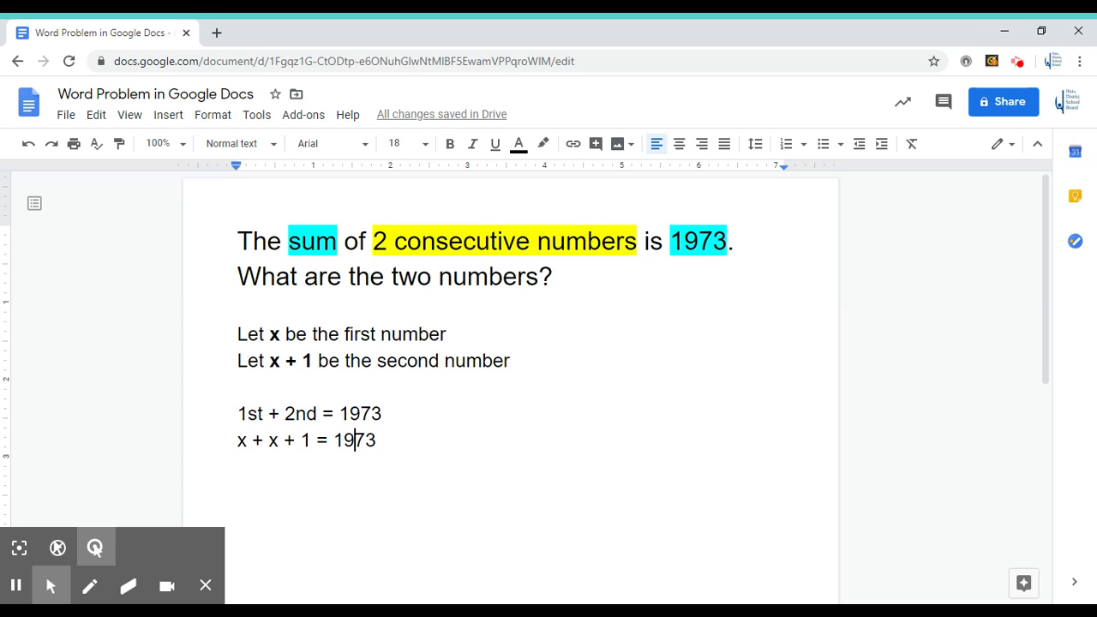
pyautogui.press('Right')
pyautogui.press('Right')
pyautogui.press('Return')
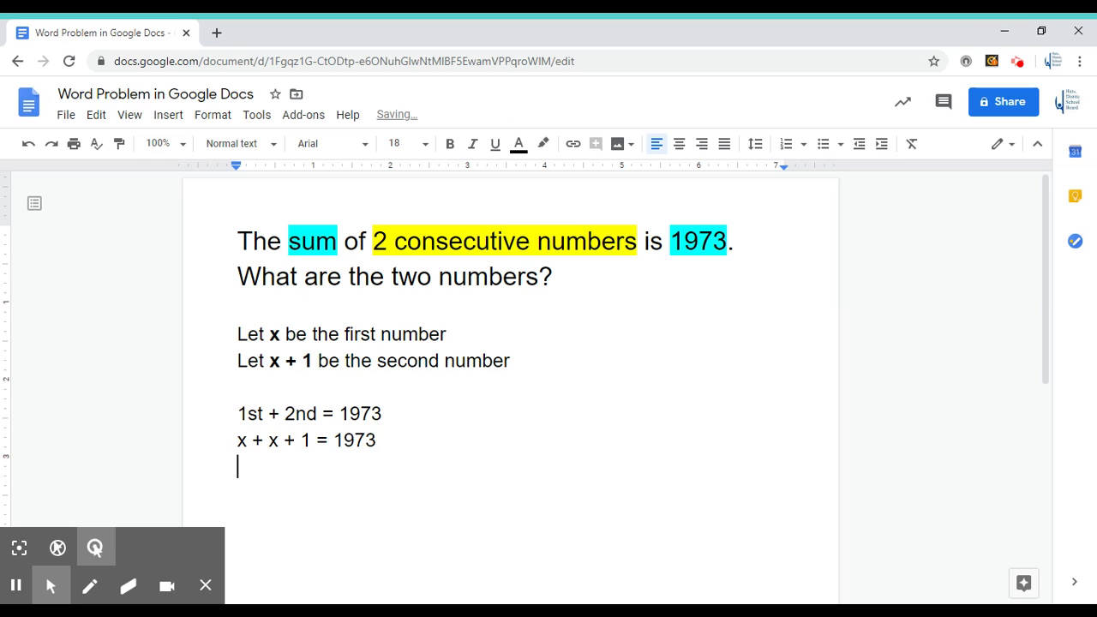
pyautogui.press('Up')
pyautogui.press('Down')
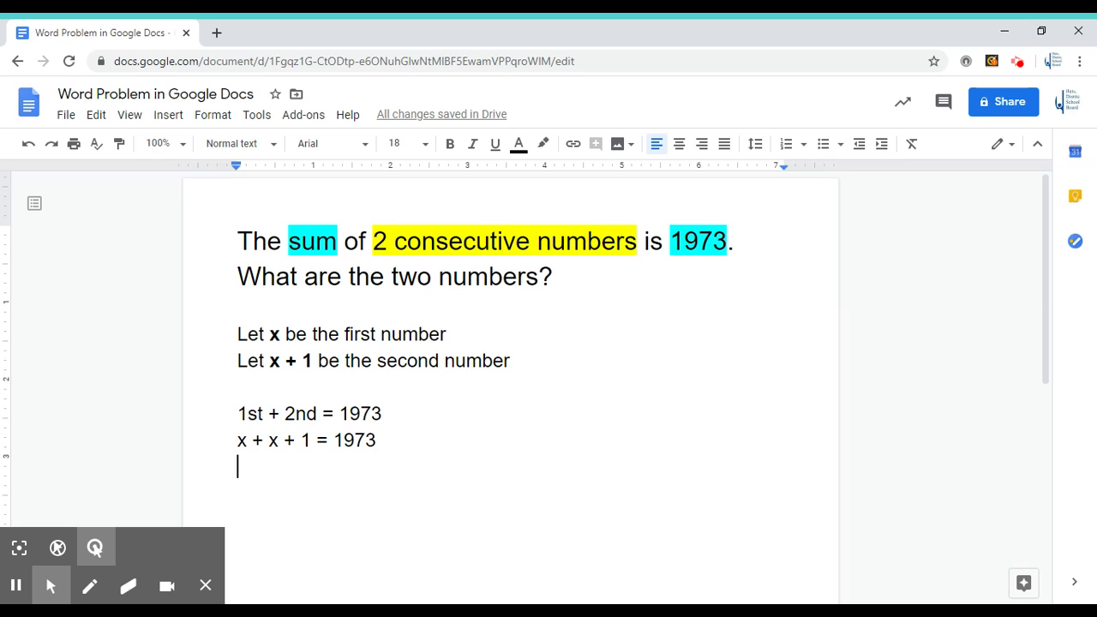
pyautogui.write('2x + ')
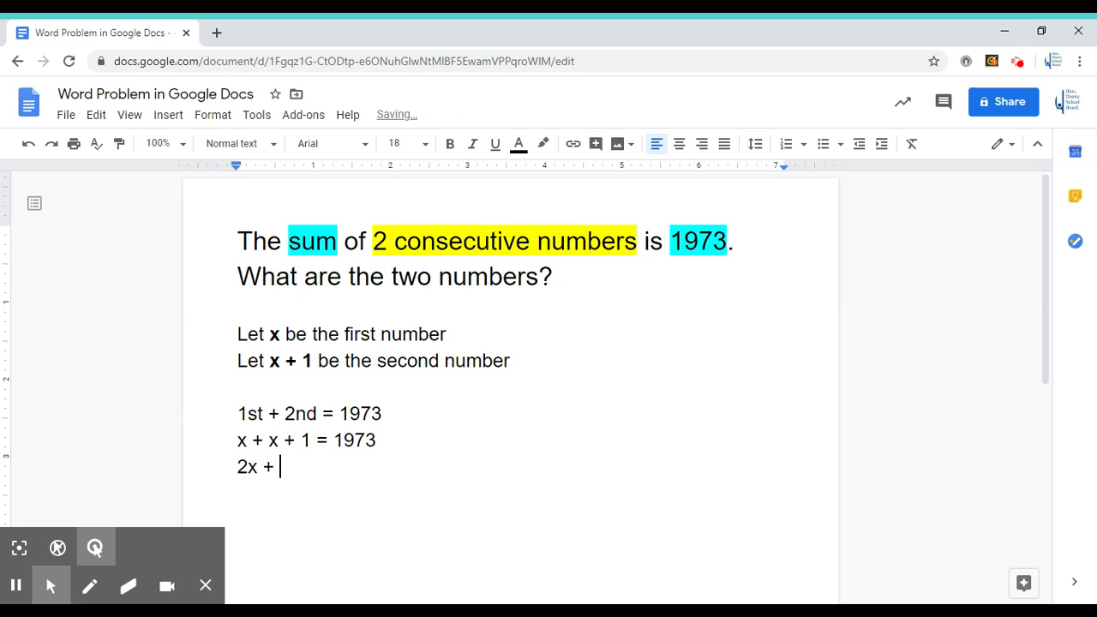
pyautogui.write('1 = 1973')
pyautogui.press('Return')
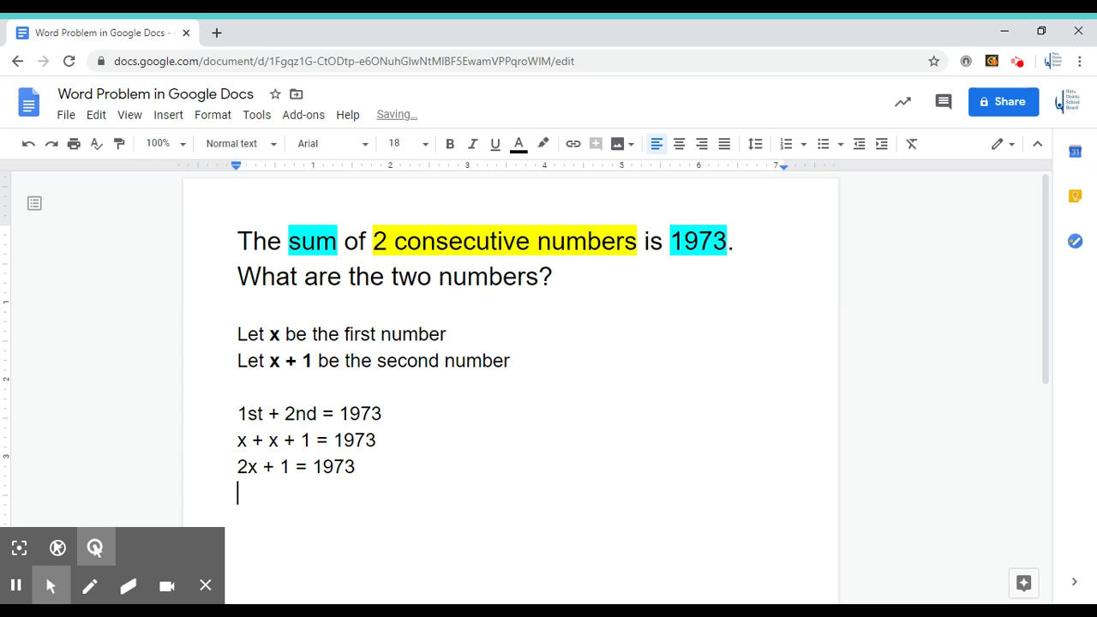
pyautogui.press('Return')
pyautogui.press('Return')
pyautogui.press('BackSpace')
pyautogui.press('BackSpace')
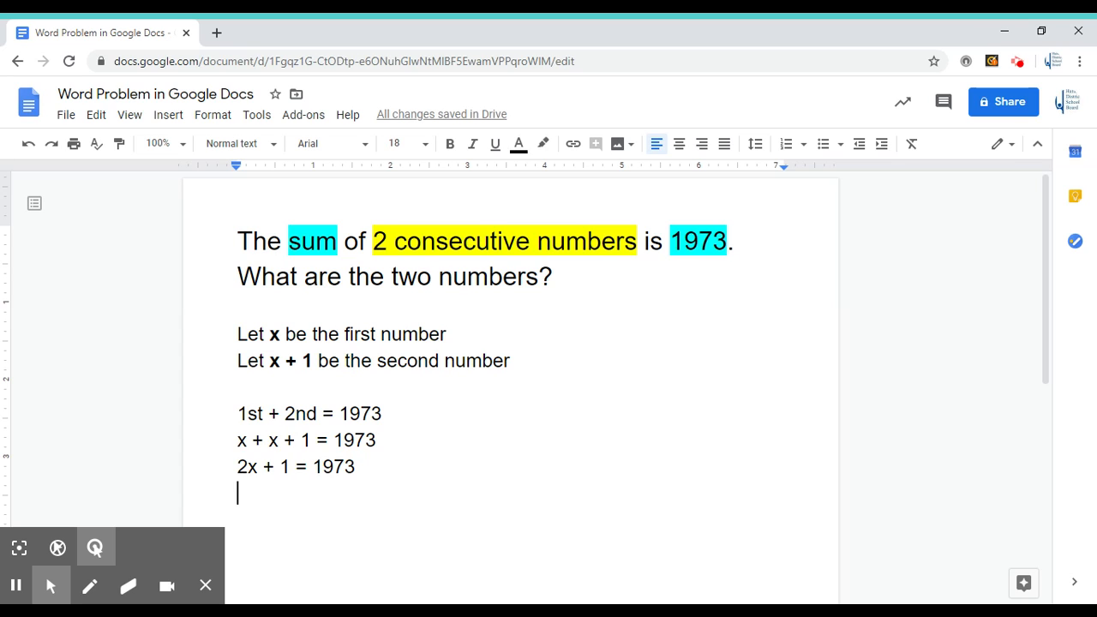
# Step: Write the equation "2x = 1972" on the line below "2x + 1 = 1973"
pyautogui.write('2')
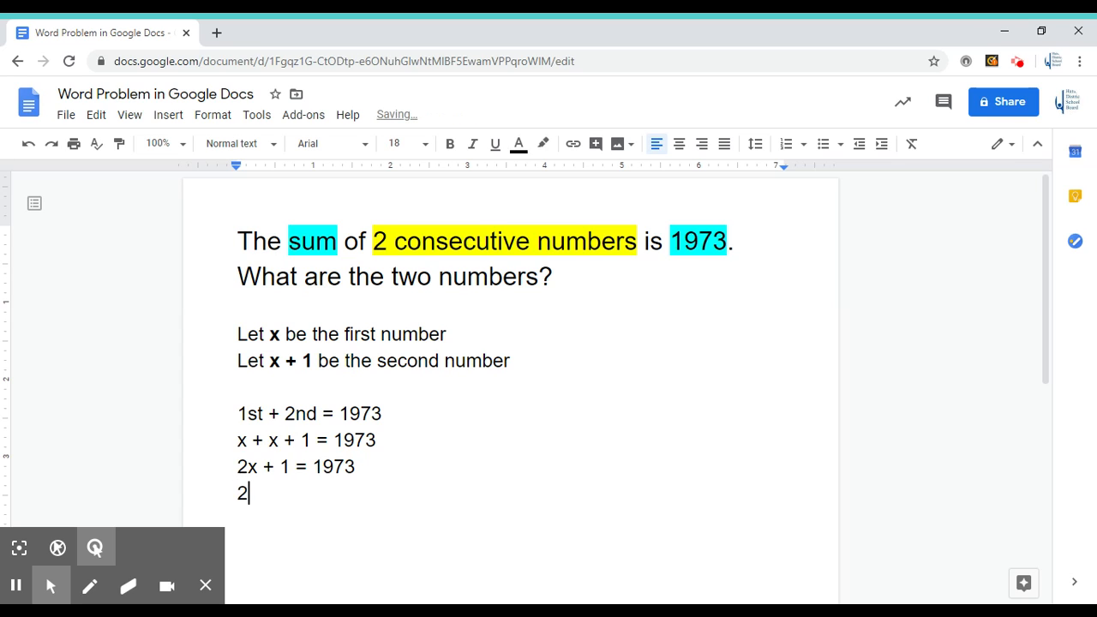
pyautogui.write('x =')
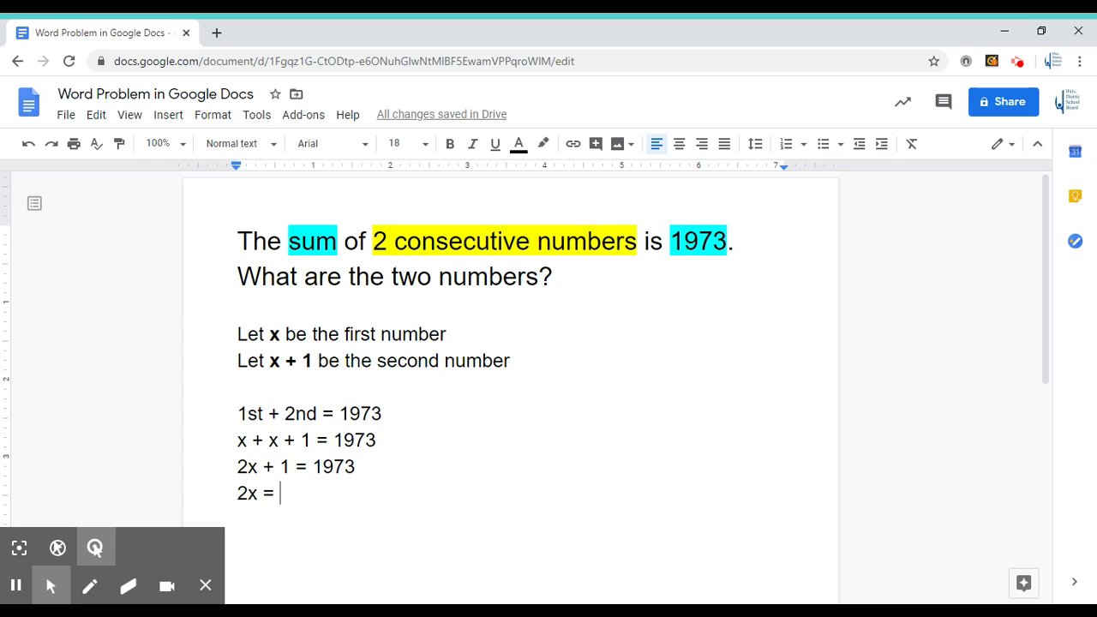
pyautogui.write('1972')
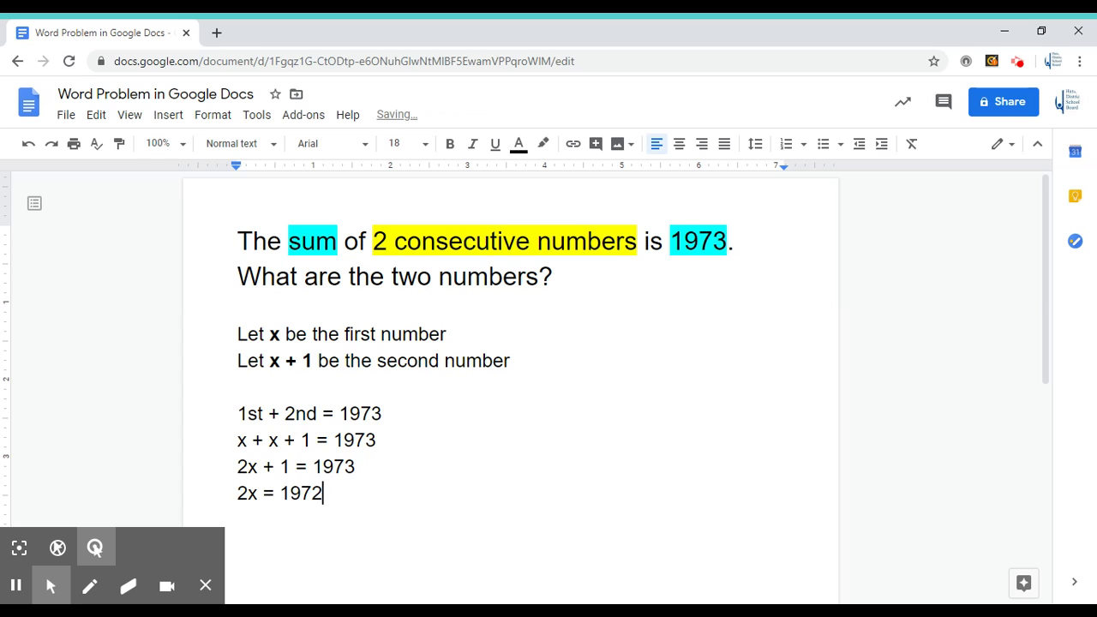
# Step: Write the solution "X = 986" on a new line below "2x = 1972"
pyautogui.press('Return')
pyautogui.write('x')
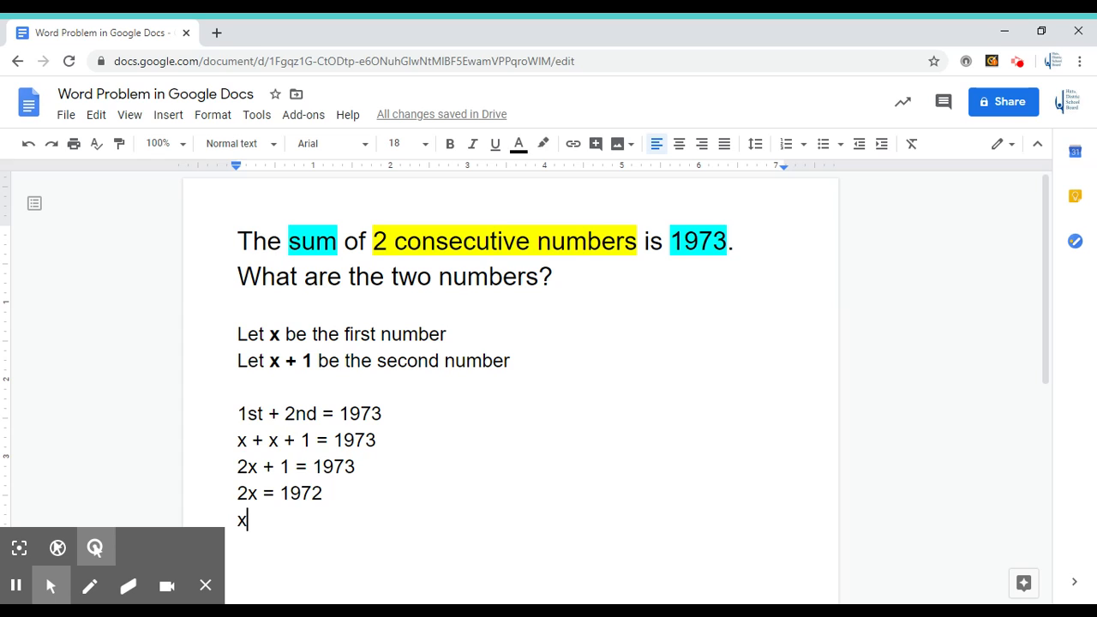
pyautogui.write('= ')
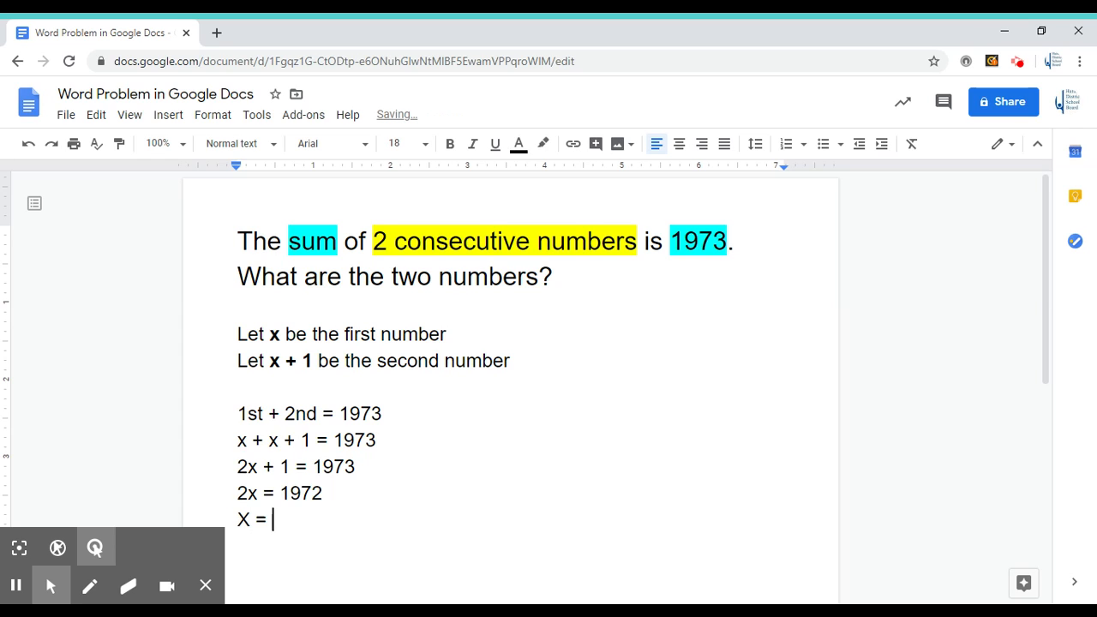
pyautogui.write('986')
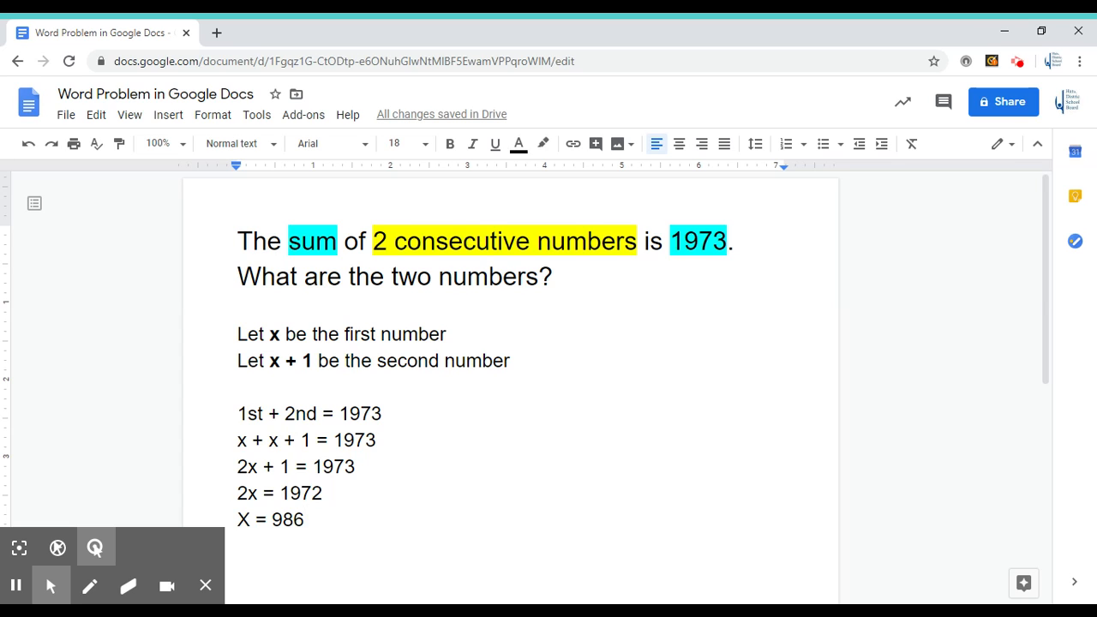
# Step: Leave a blank line below "X = 986" and write "1st = x"
pyautogui.press('Return')
pyautogui.press('Return')
pyautogui.press('Return')
pyautogui.press('BackSpace')
pyautogui.press('BackSpace')
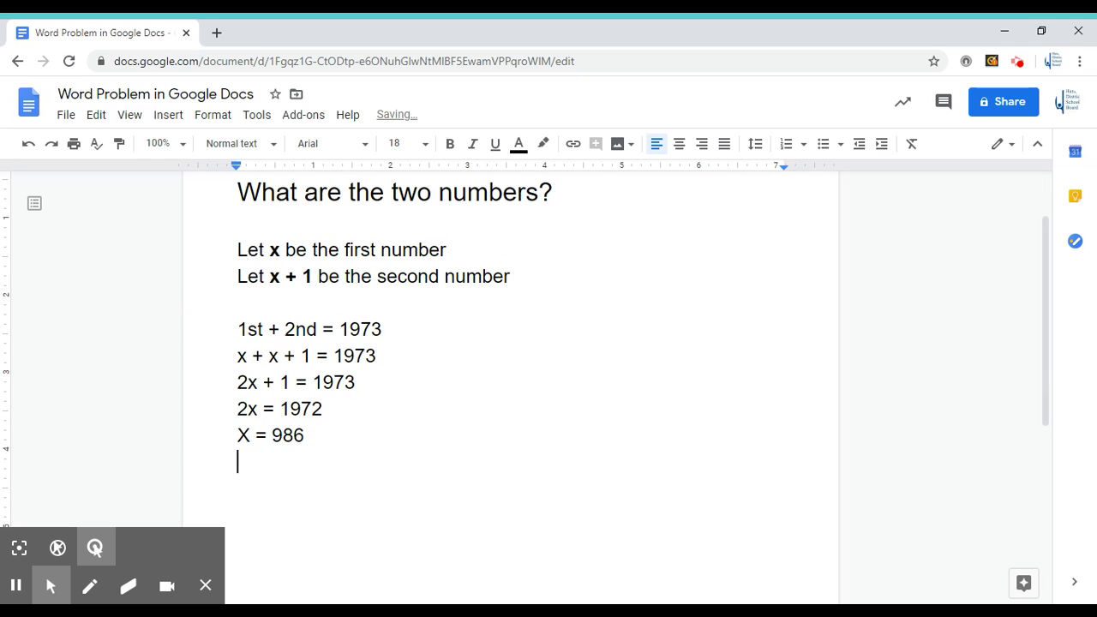
pyautogui.press('Return')
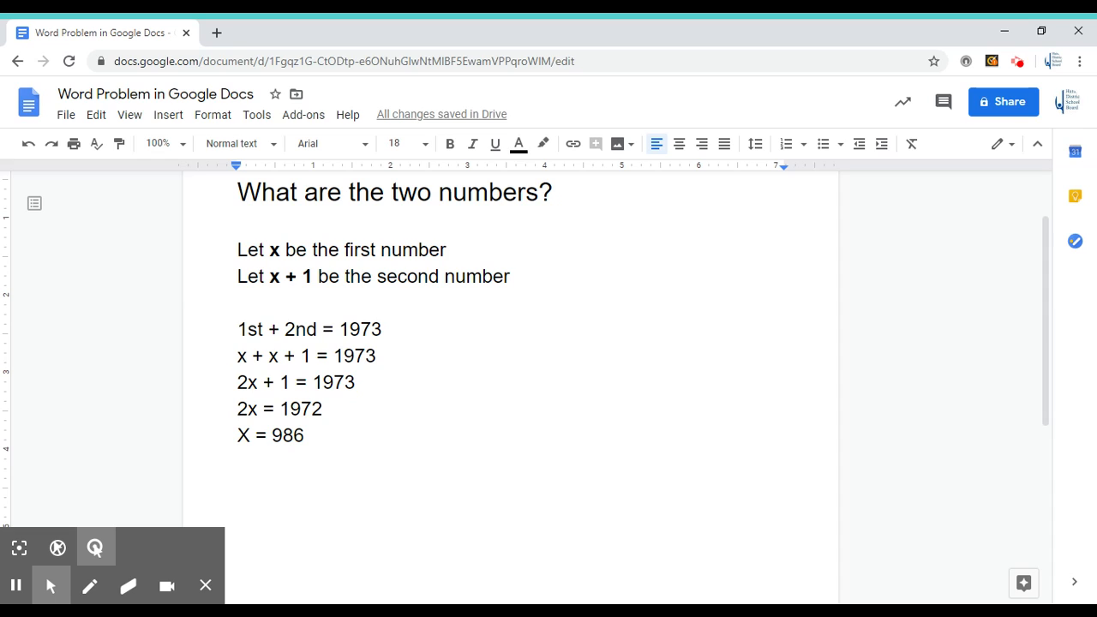
pyautogui.write('1st')
pyautogui.press('BackSpace')
pyautogui.press('BackSpace')
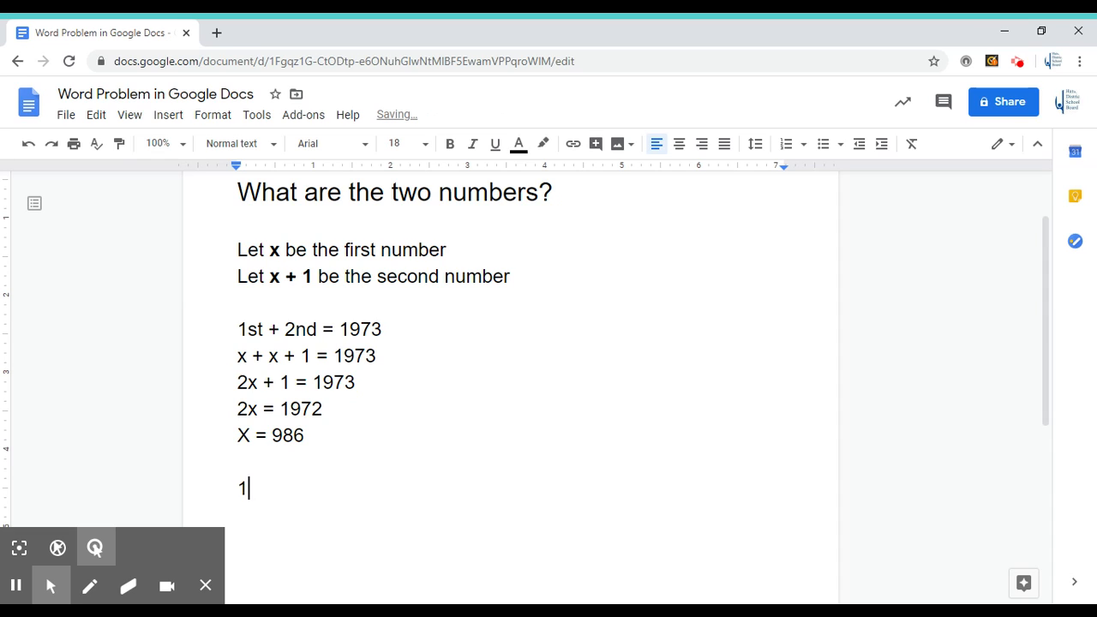
pyautogui.write('st = x')
# Step: Write "2nd = x + 1" on the same line as "1st = x", separated from it by tab spacing
pyautogui.press('Tab')
pyautogui.press('Tab')
pyautogui.press('Tab')
pyautogui.write('2nd')
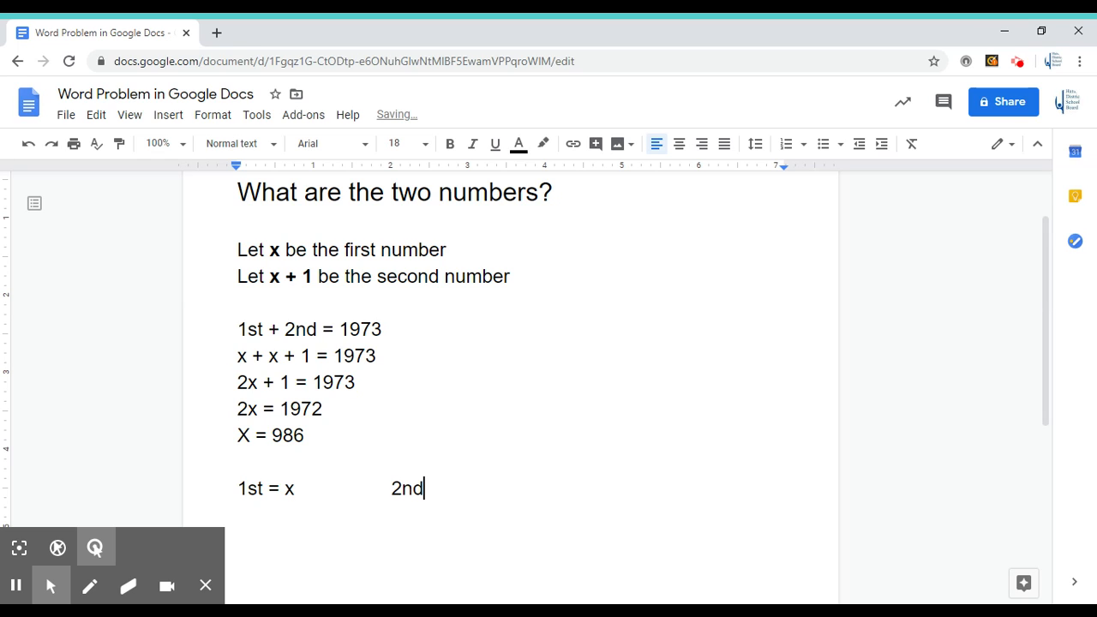
pyautogui.write(' = x + 1')
# Step: Write "= 986" on the line below "1st = x", indented to sit under its equals sign
pyautogui.press('Return')
pyautogui.press('Return')
pyautogui.press('Return')
pyautogui.write('= 986')
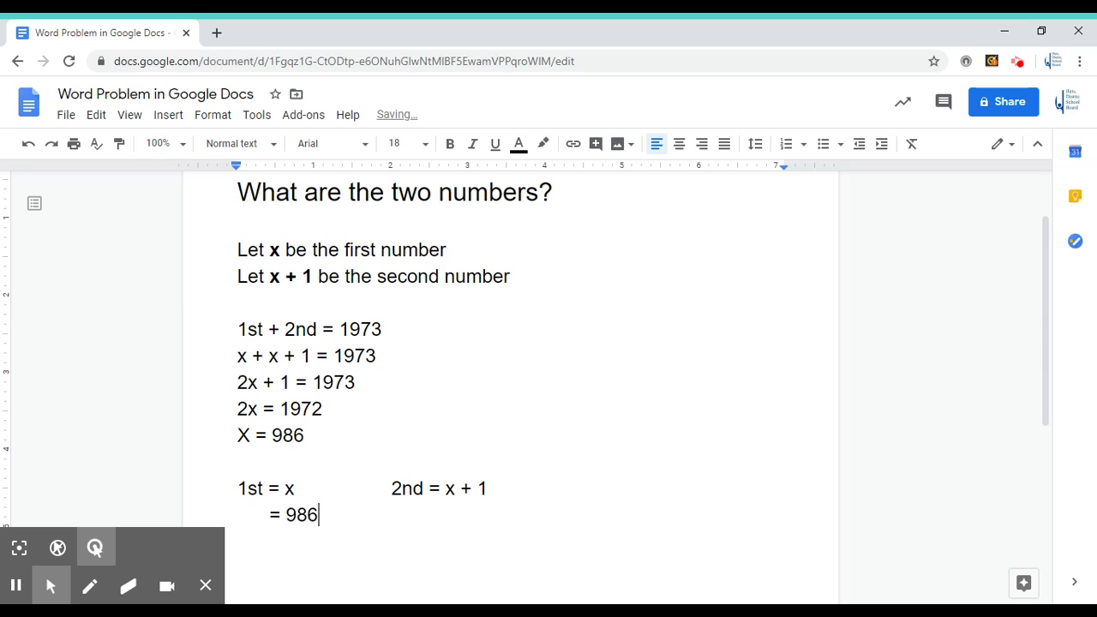
# Step: Write "= 986 + 1" beneath "2nd = x + 1", on the same line as "= 986" with the equals signs aligned
pyautogui.press('Tab')
pyautogui.press('Tab')
pyautogui.write('v')
pyautogui.press('BackSpace')
pyautogui.write('= 986 + 1')
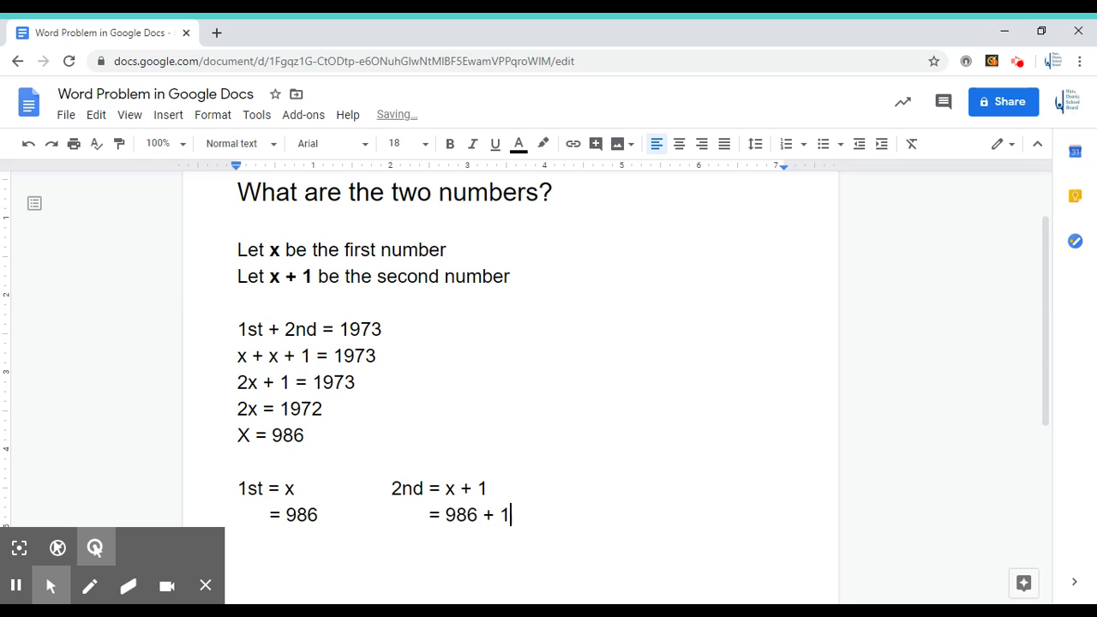
# Step: Write "= 987" on a new line directly beneath "= 986 + 1", aligned with its equals sign
pyautogui.press('Return')
pyautogui.press('Tab')
pyautogui.press('Tab')
pyautogui.press('Tab')
pyautogui.press('Tab')
pyautogui.press('Tab')
pyautogui.write('= 987')
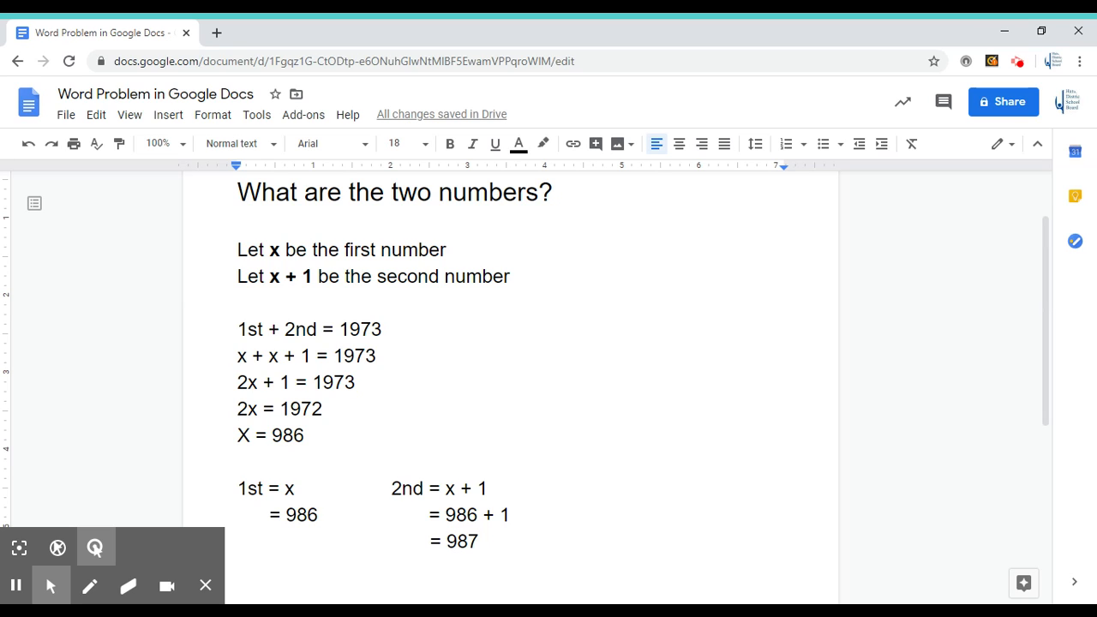
# Step: Leave a blank line below the calculations and write the concluding sentence "The numbers are 986 and 987."
pyautogui.press('Return')
pyautogui.press('Return')
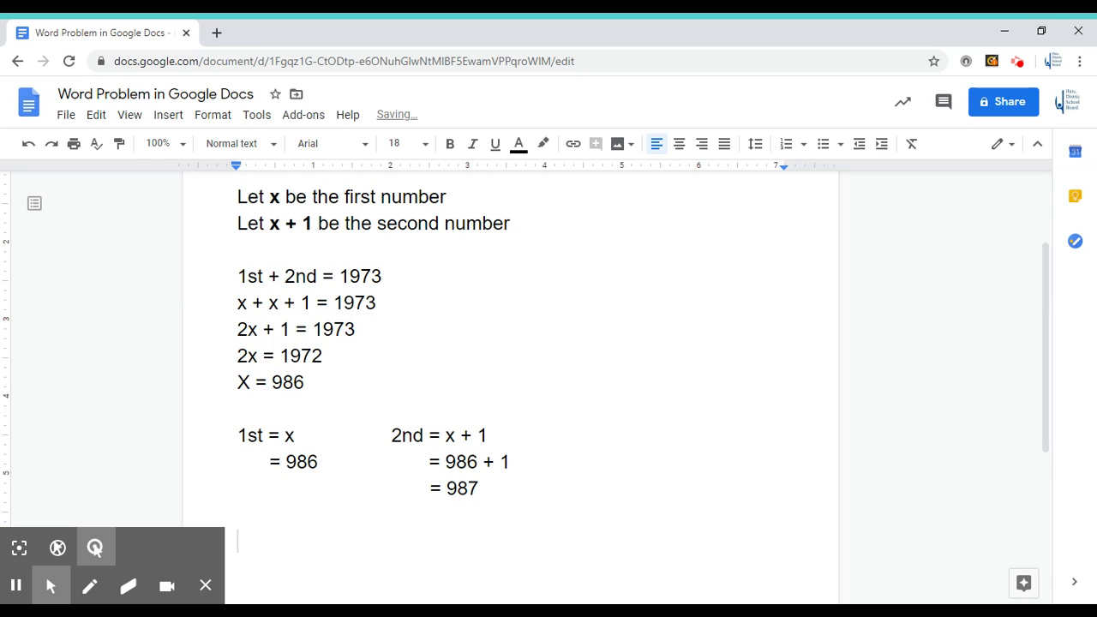
pyautogui.write('The n')
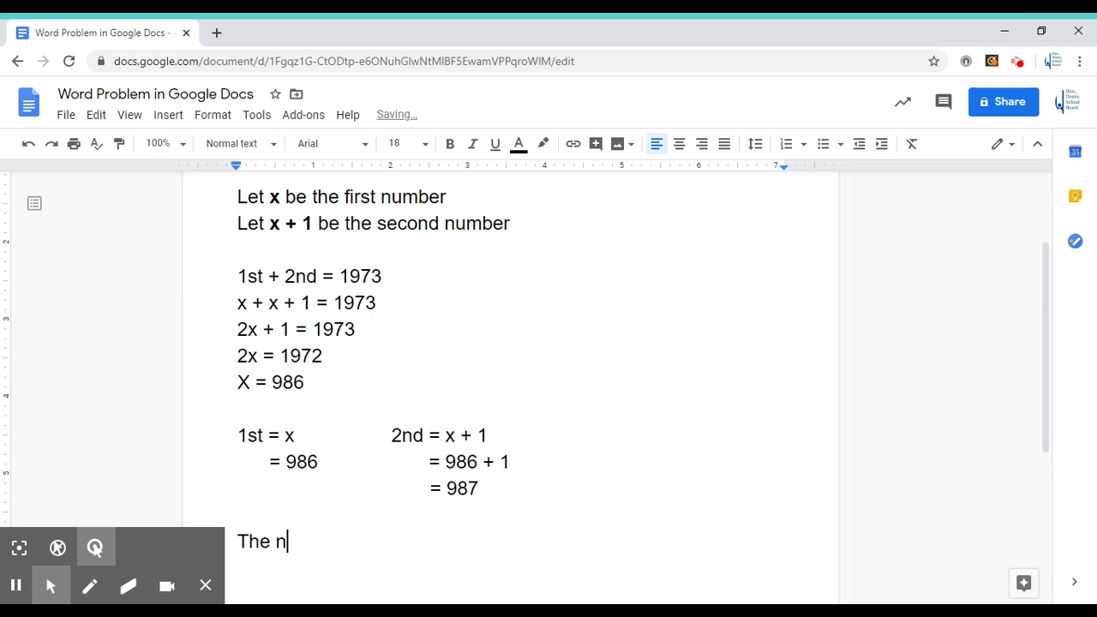
pyautogui.write('umbers are 9')
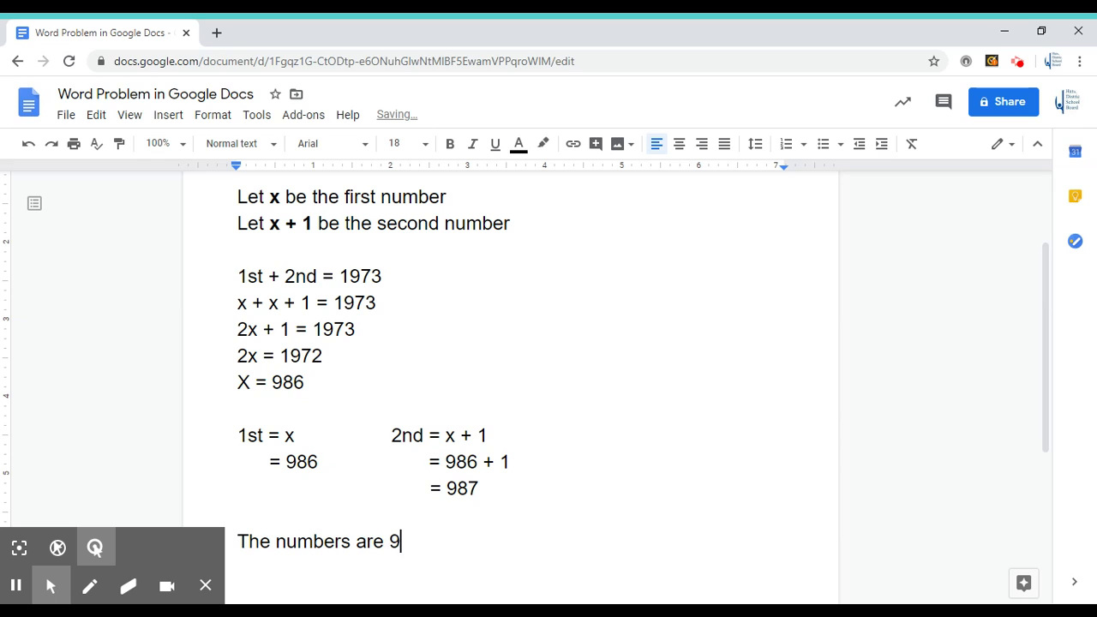
pyautogui.write('86 and 9')
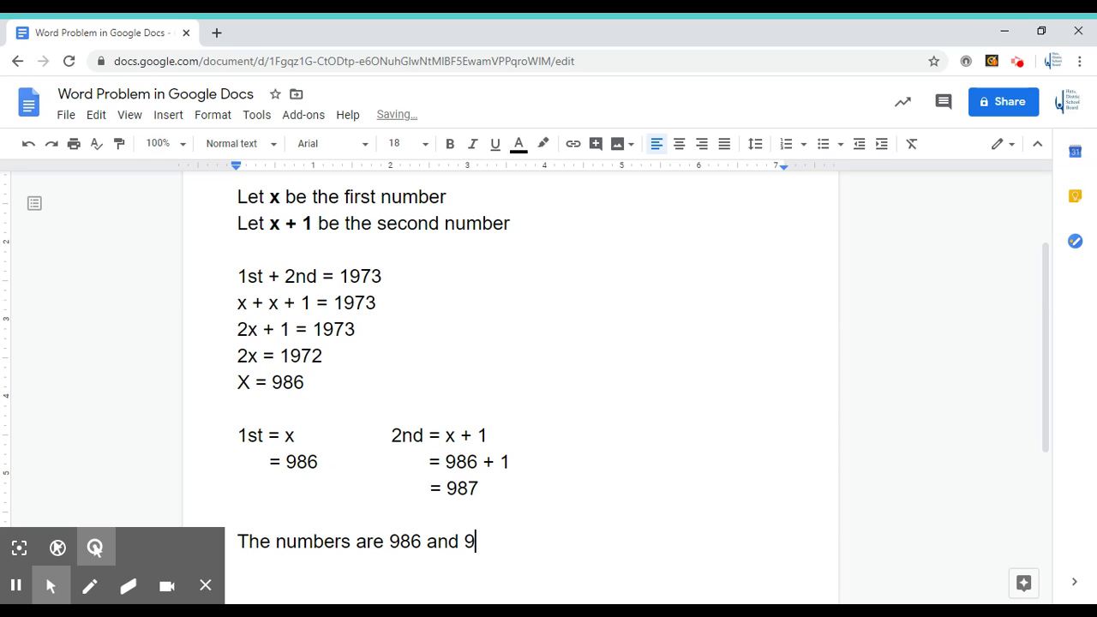
pyautogui.write('87.')
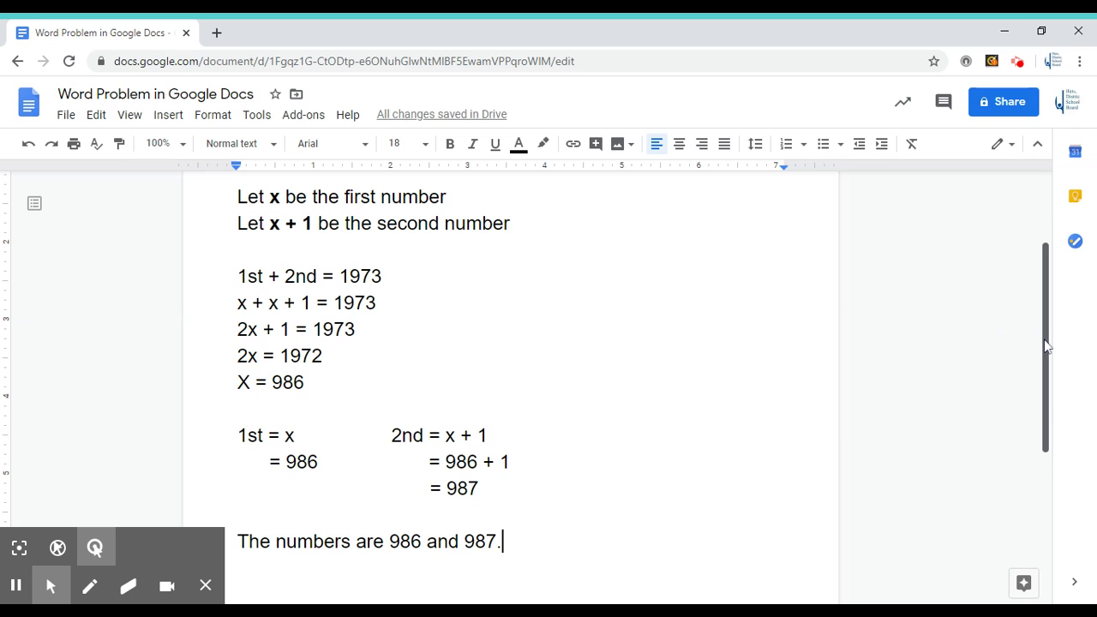
pyautogui.moveTo(1048, 347); pyautogui.dragTo(1044, 285)
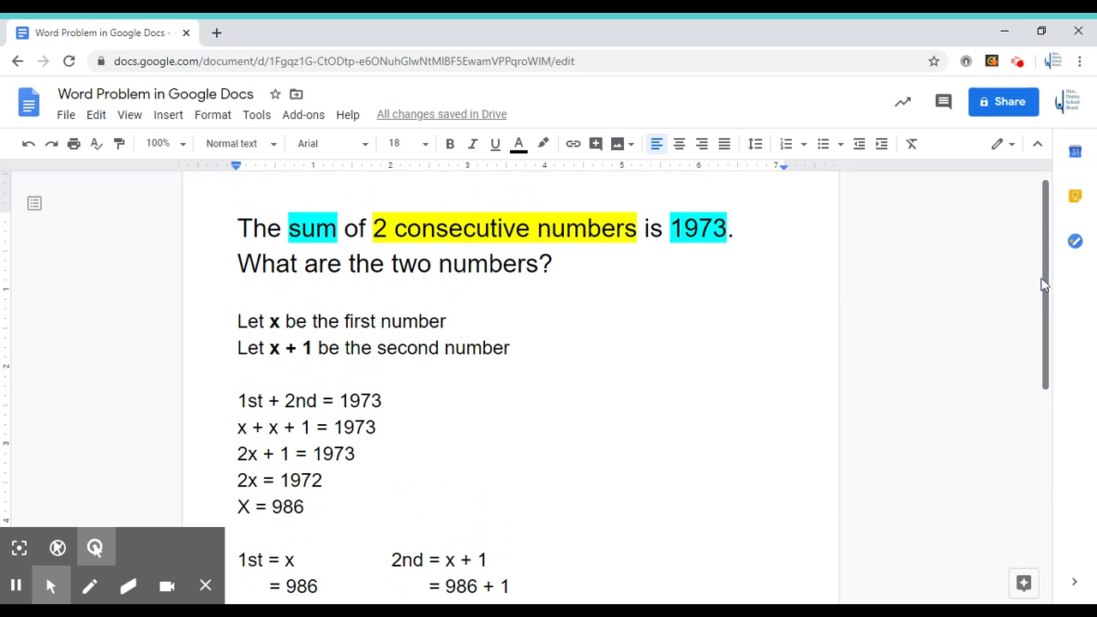